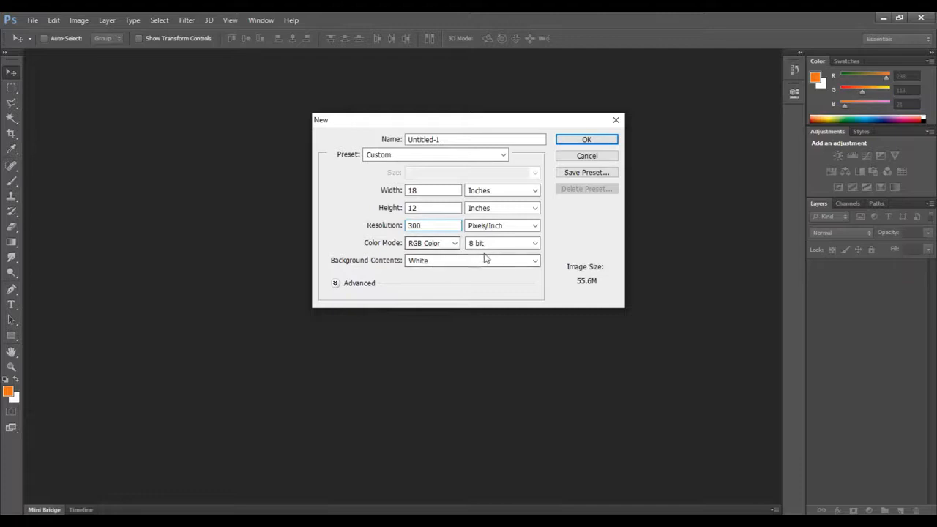
Create an 18 by 12 inch RGB document at 300 pixels/inch and open the arranged-marriage photo from the Wedding Immages folder
click(593, 141)
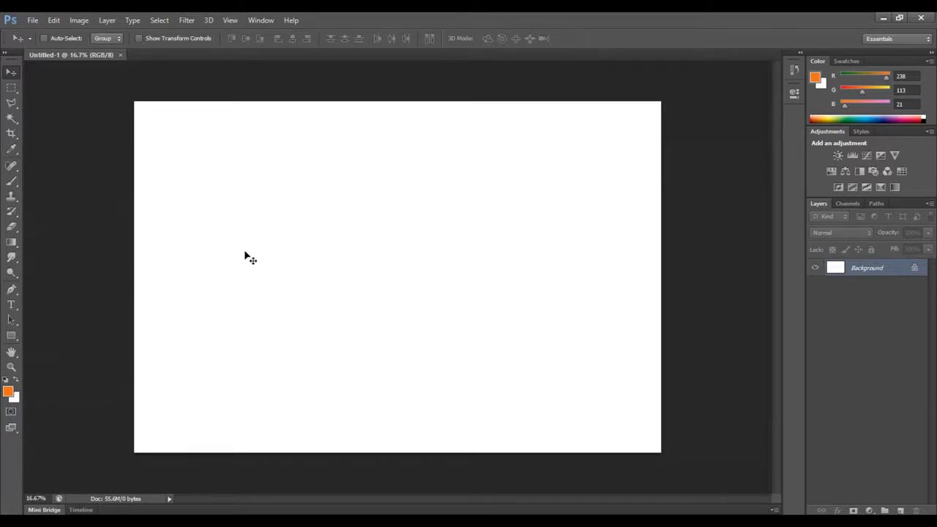
click(33, 20)
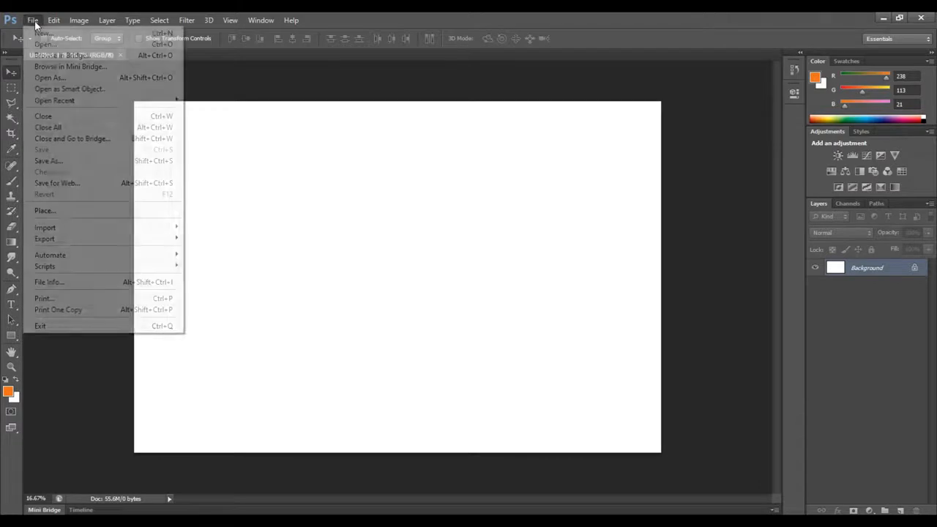
click(43, 45)
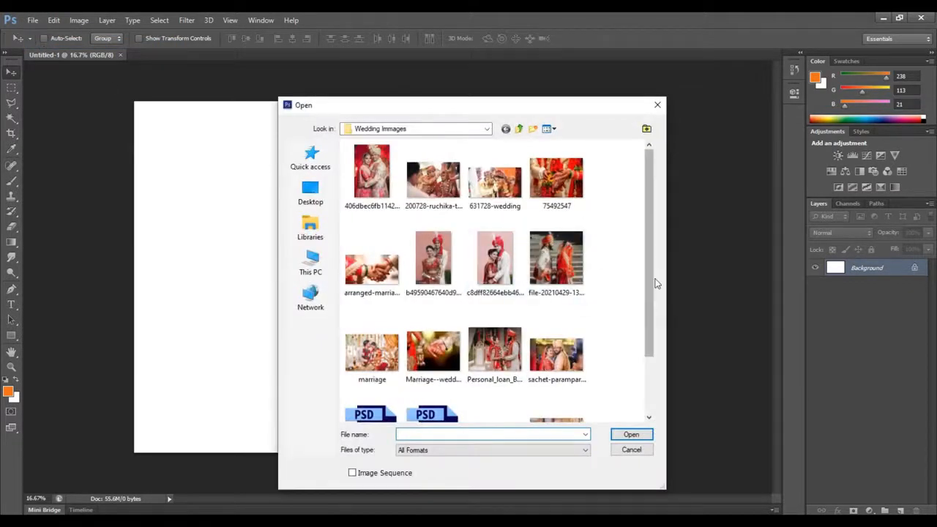
click(372, 267)
click(629, 435)
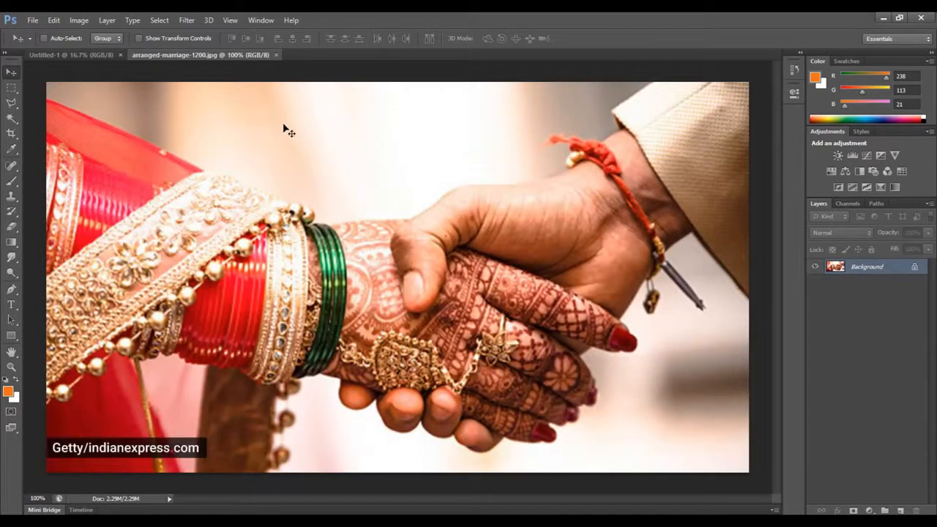
Copy the arranged-marriage photo into the Untitled-1 document as a layer and close the source image
drag(242, 57, 558, 122)
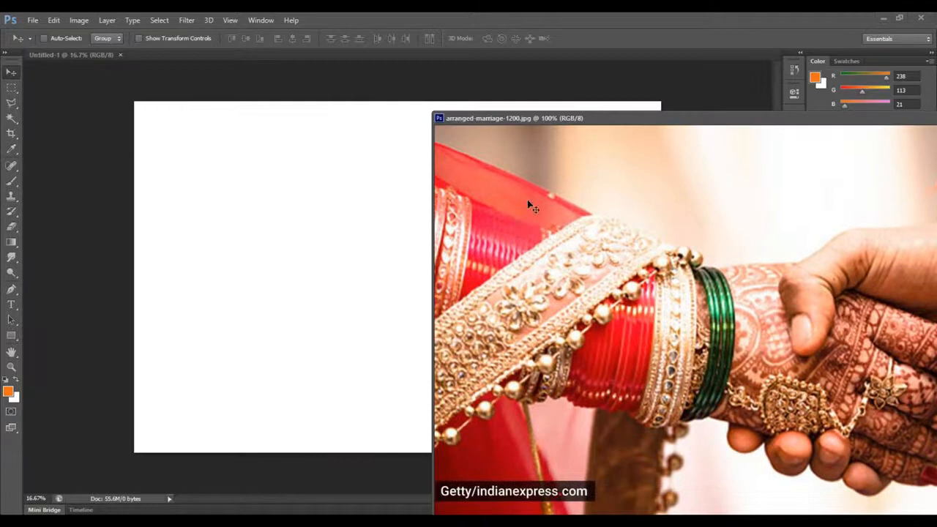
drag(552, 327, 331, 283)
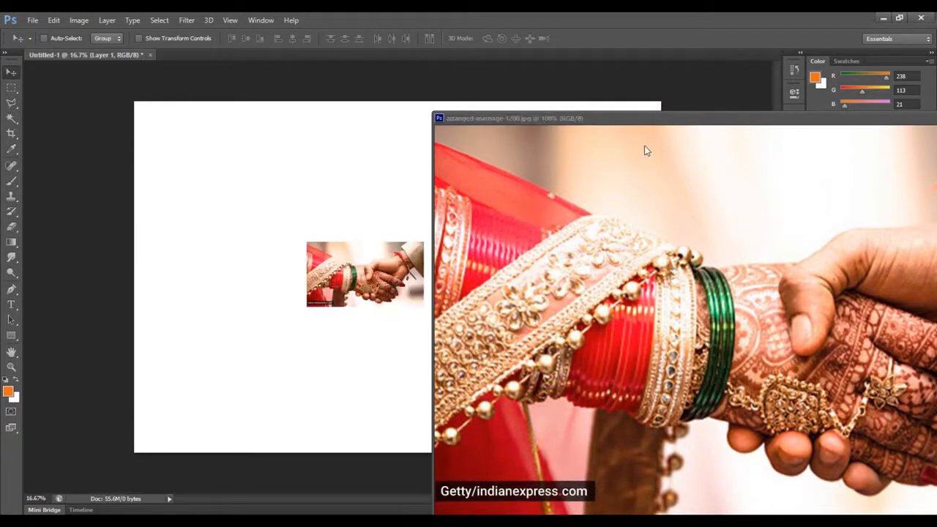
drag(660, 121, 271, 111)
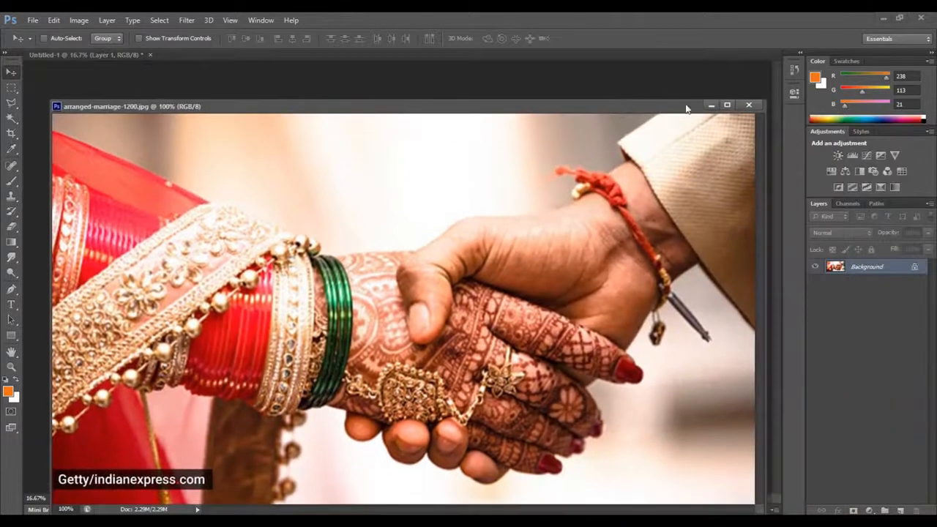
click(747, 105)
Align the photo with the canvas's upper-left corner and scale it up to cover the whole canvas
drag(371, 275, 199, 135)
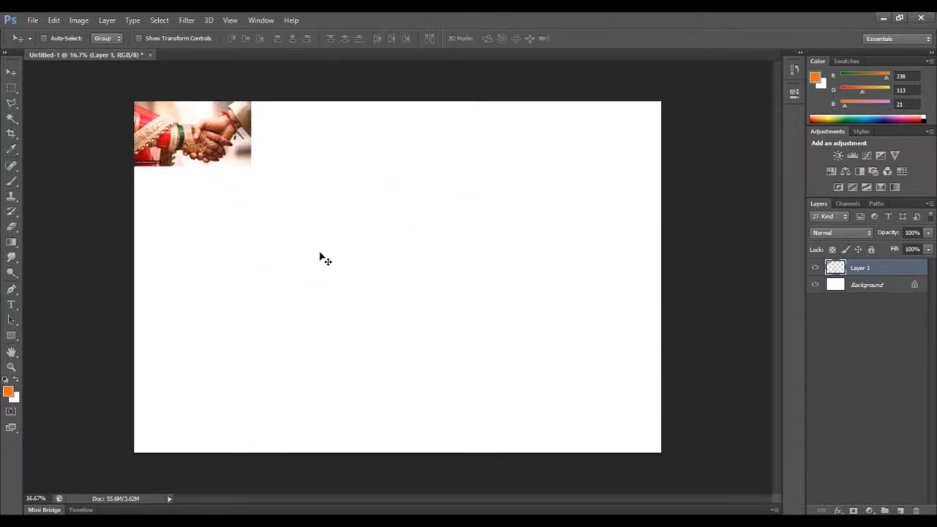
key(ctrl+t)
drag(251, 166, 753, 496)
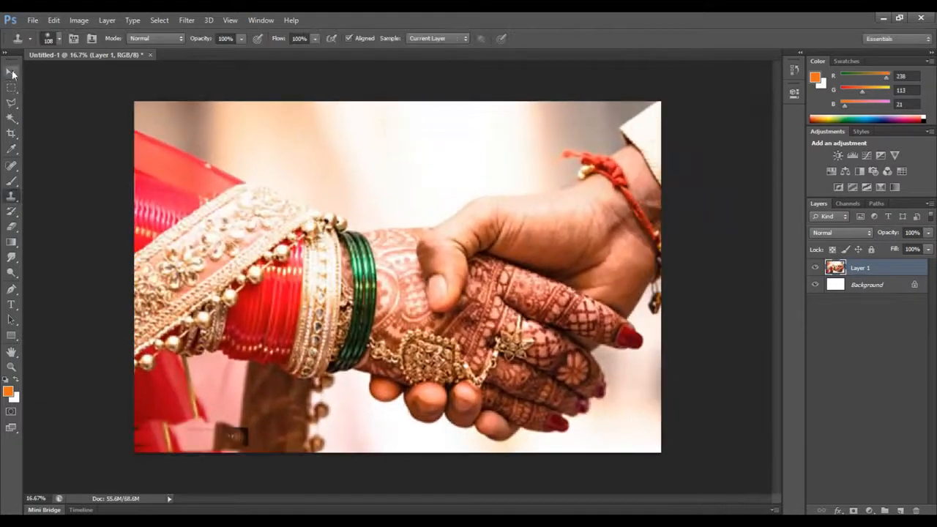
click(11, 72)
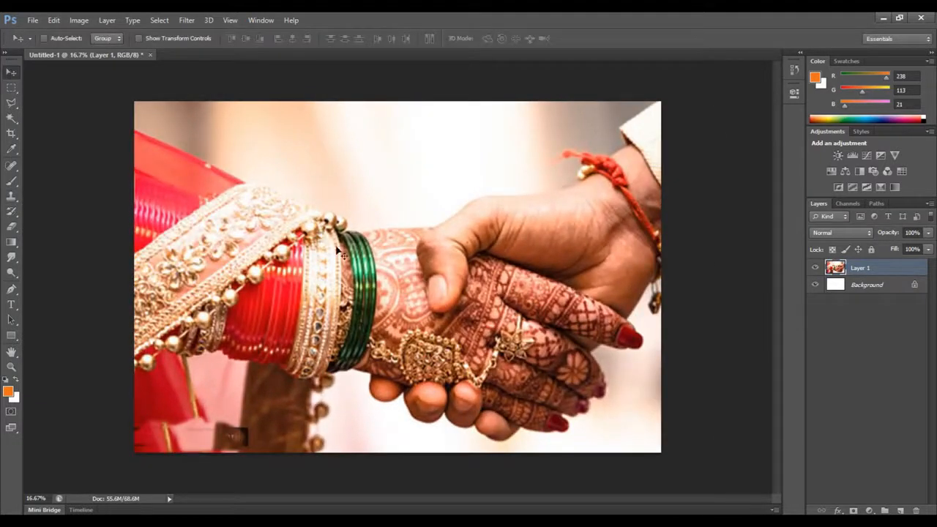
Apply a Gaussian Blur to the photo layer, strong enough to turn the hands into soft shapes
click(187, 21)
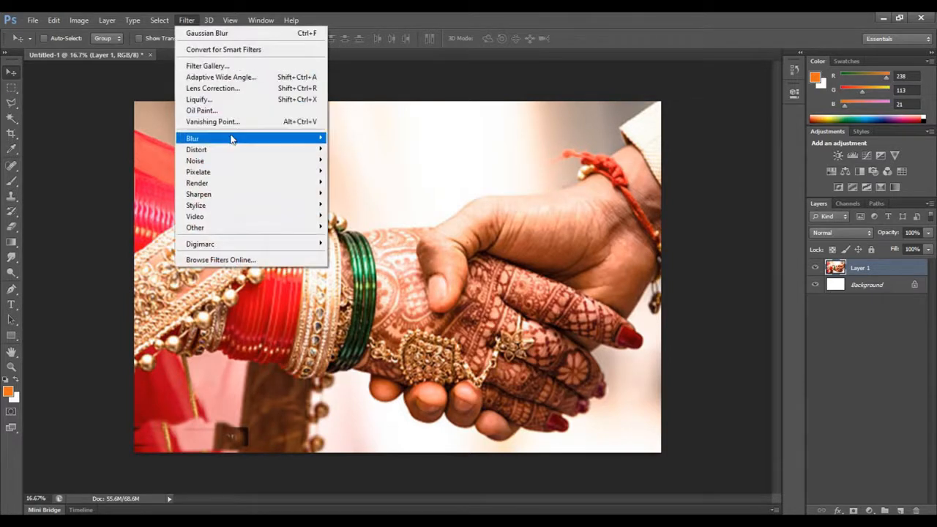
mouse_move(231, 139)
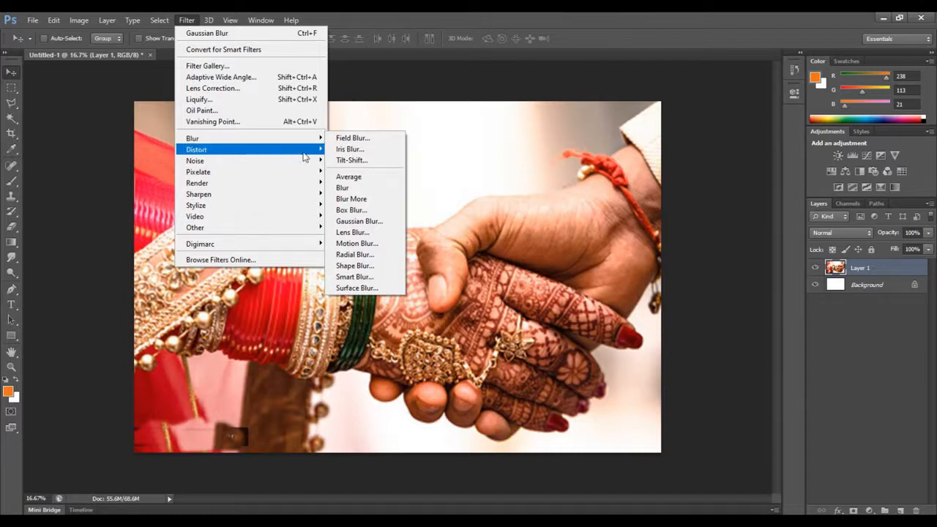
click(358, 221)
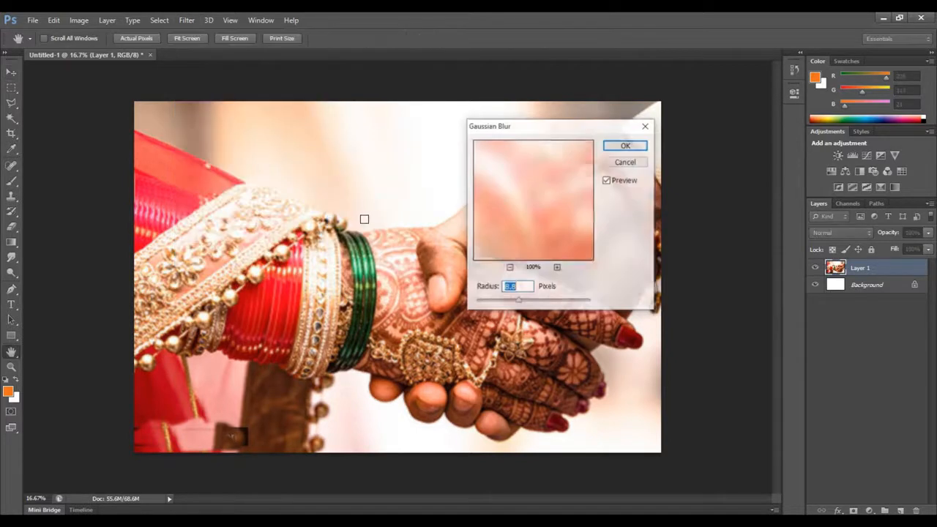
drag(522, 305, 502, 303)
key(Return)
Fill a new layer with a diagonal orange-to-white Foreground to Background gradient and set the layer's opacity to 64%
click(900, 510)
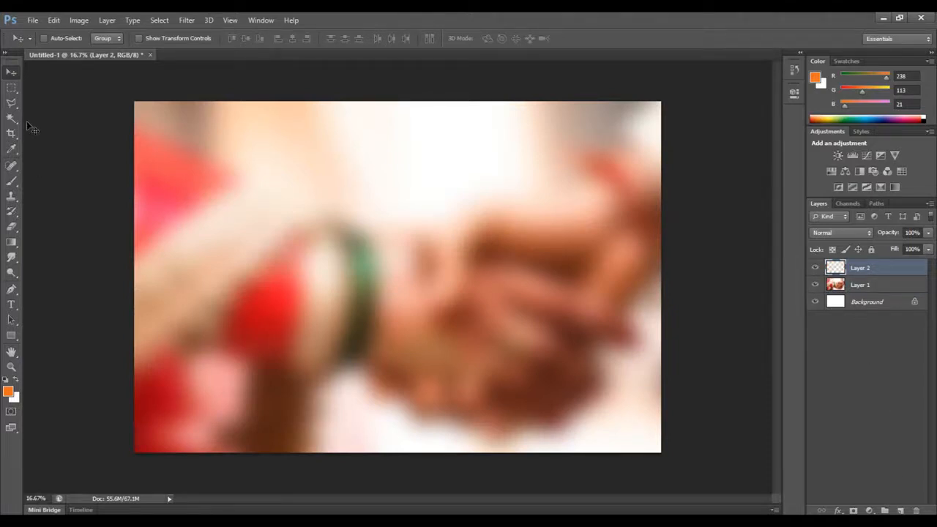
click(11, 247)
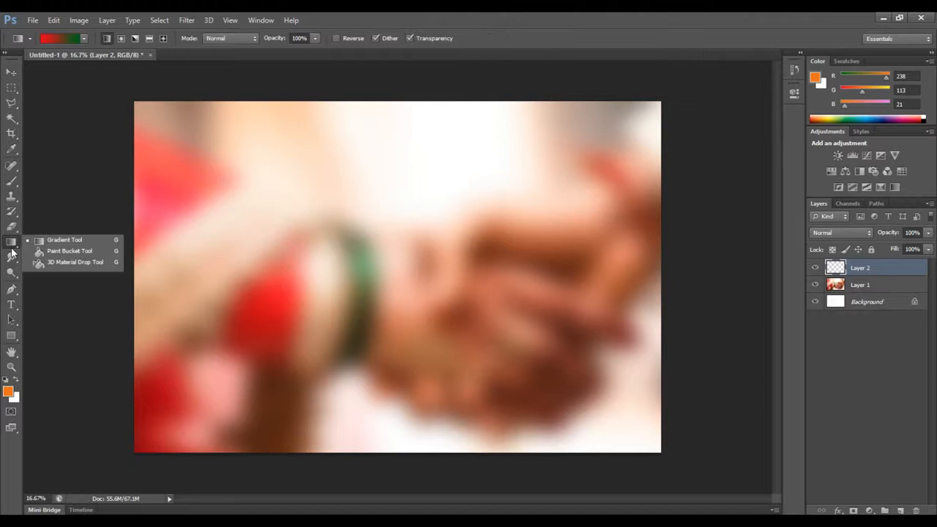
click(61, 241)
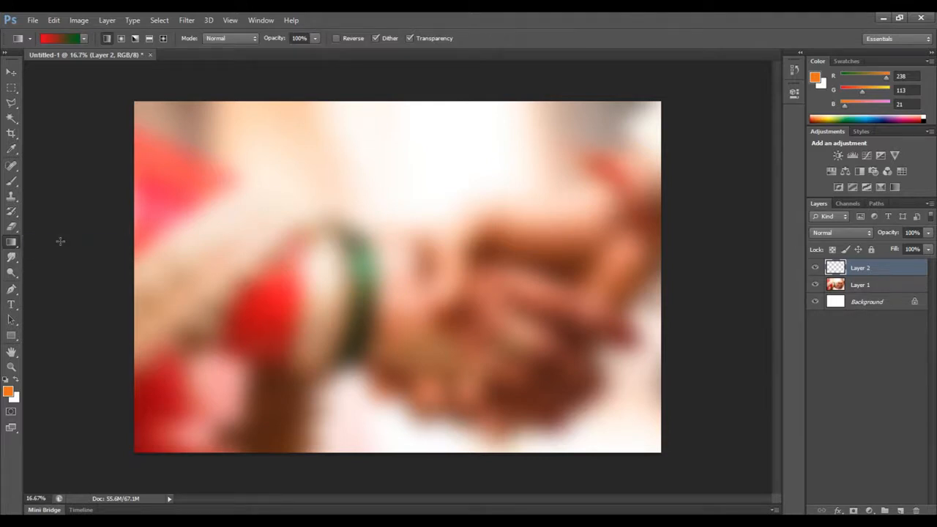
click(83, 37)
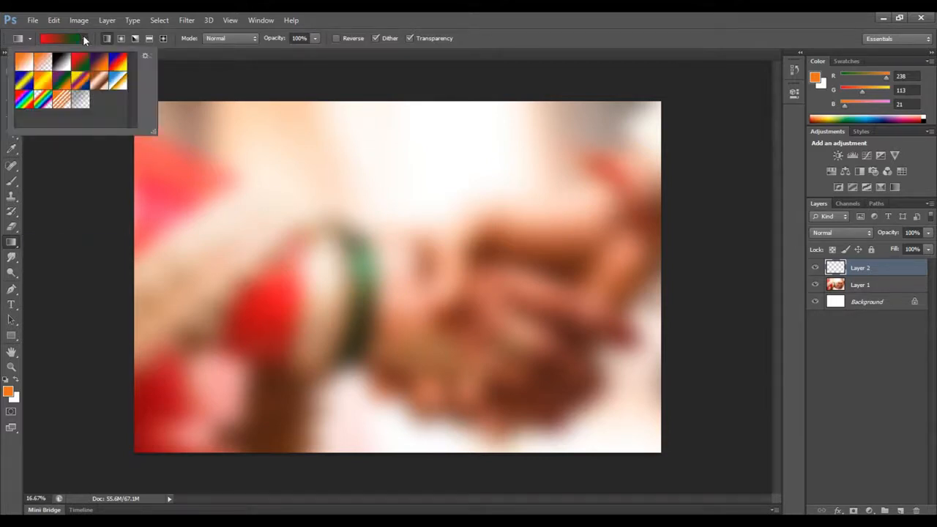
click(24, 66)
click(60, 38)
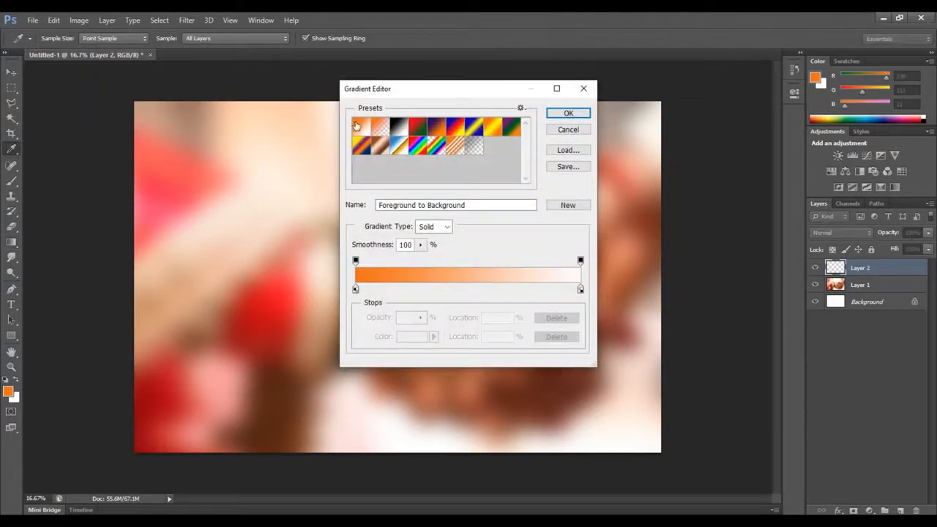
click(569, 114)
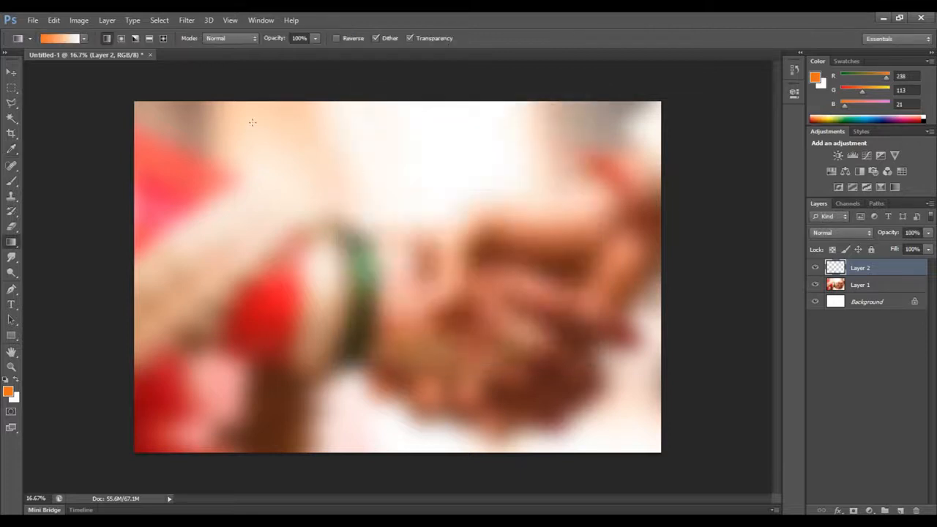
drag(212, 140, 539, 389)
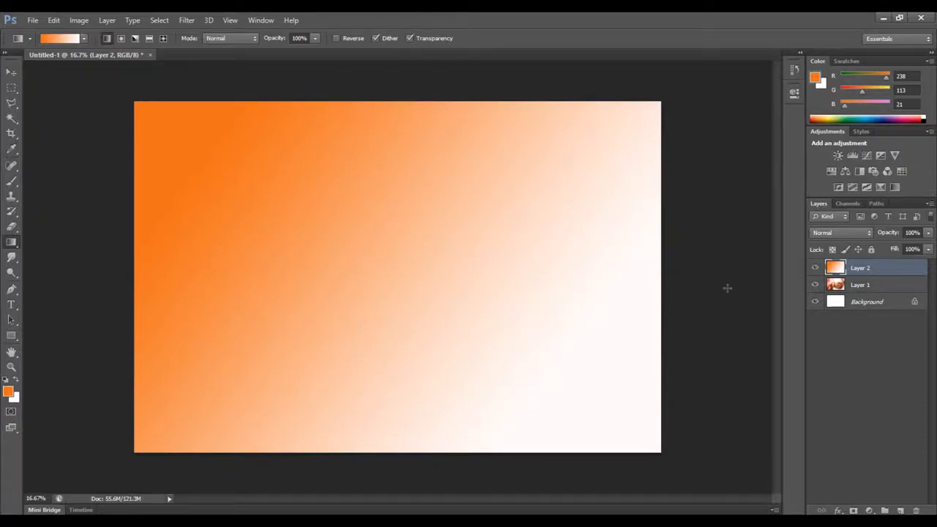
click(927, 233)
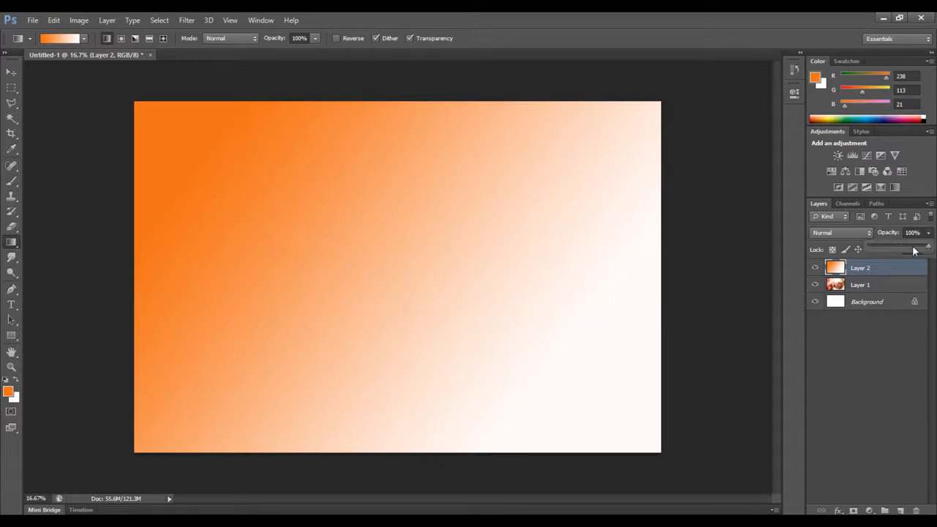
drag(913, 250, 911, 251)
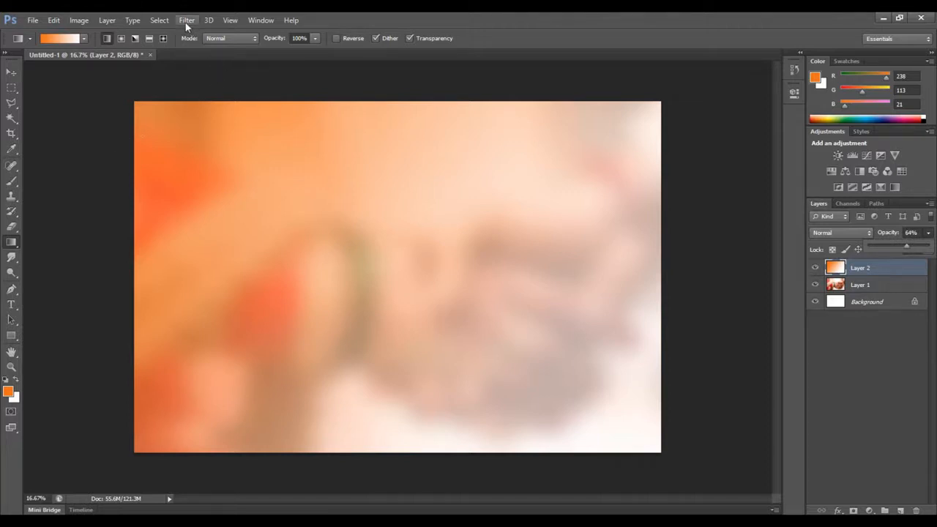
Apply the Texturizer effect from the Filter Gallery to the gradient layer
click(82, 22)
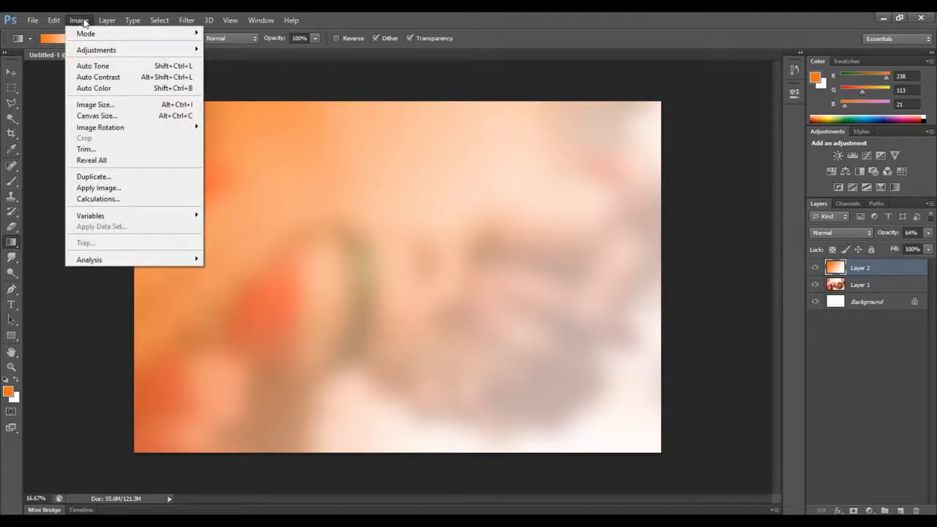
mouse_move(187, 22)
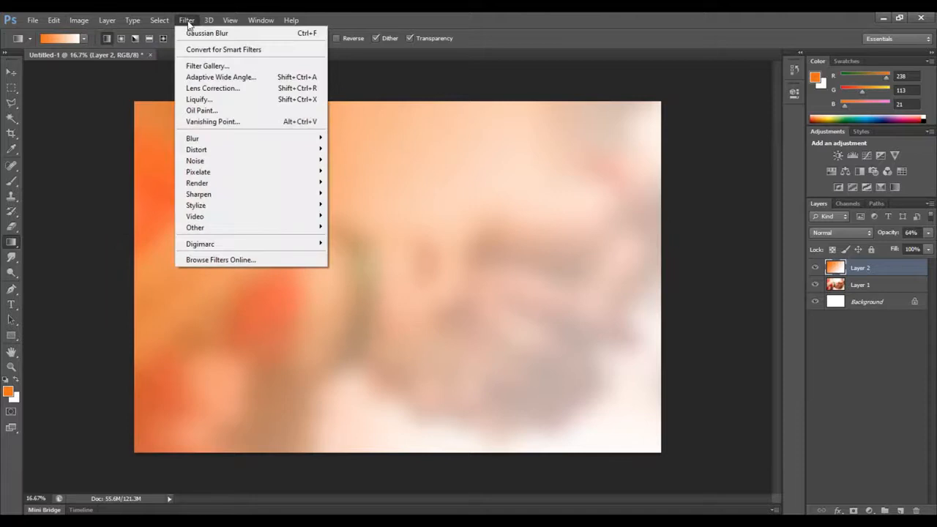
click(205, 68)
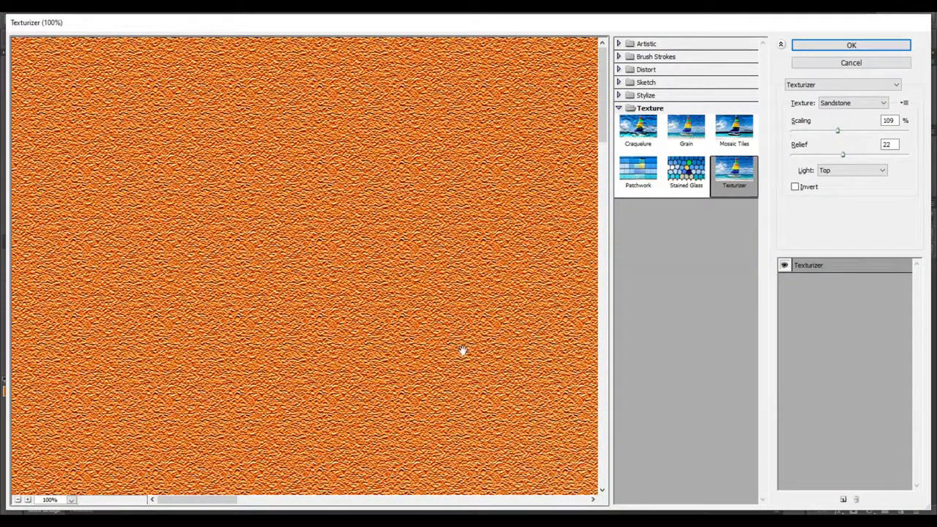
click(883, 102)
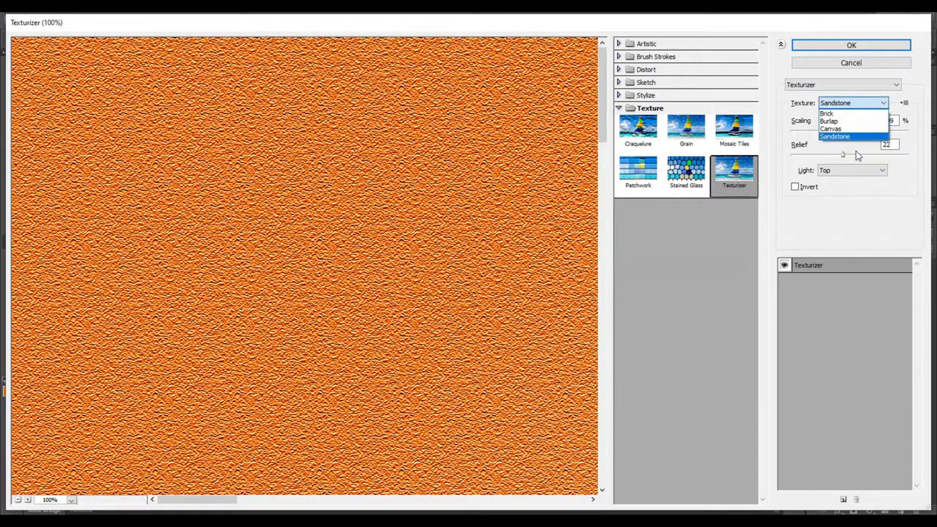
click(839, 130)
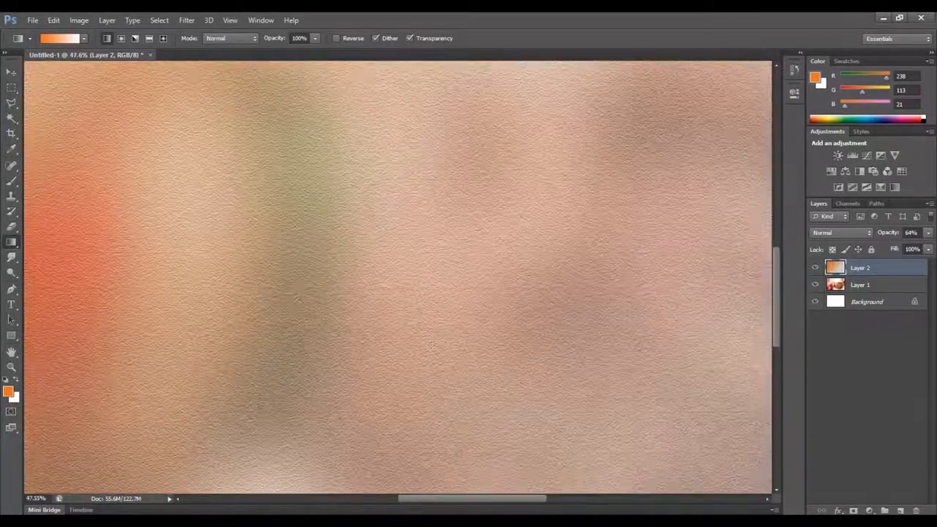
Examine the applied texture up close across different areas of the canvas
scroll(431, 346, up, 3)
scroll(437, 344, down, 8)
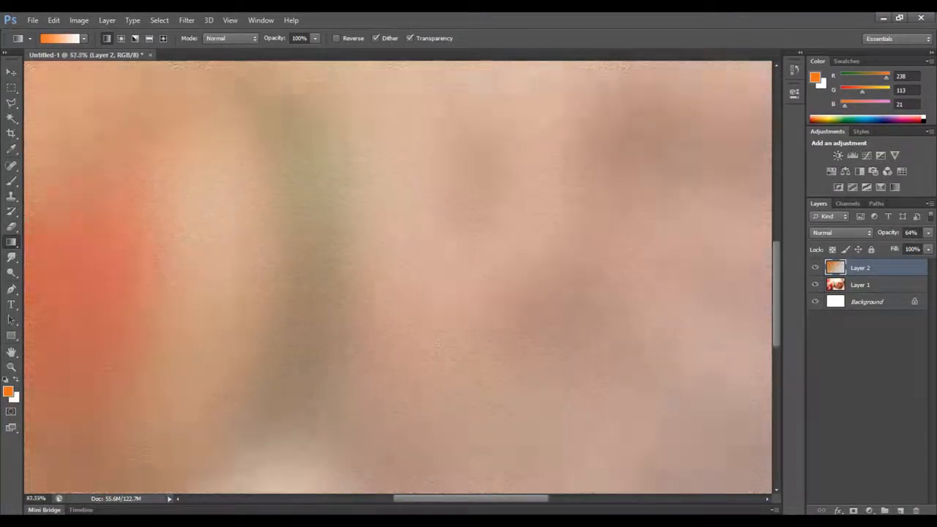
scroll(437, 344, up, 7)
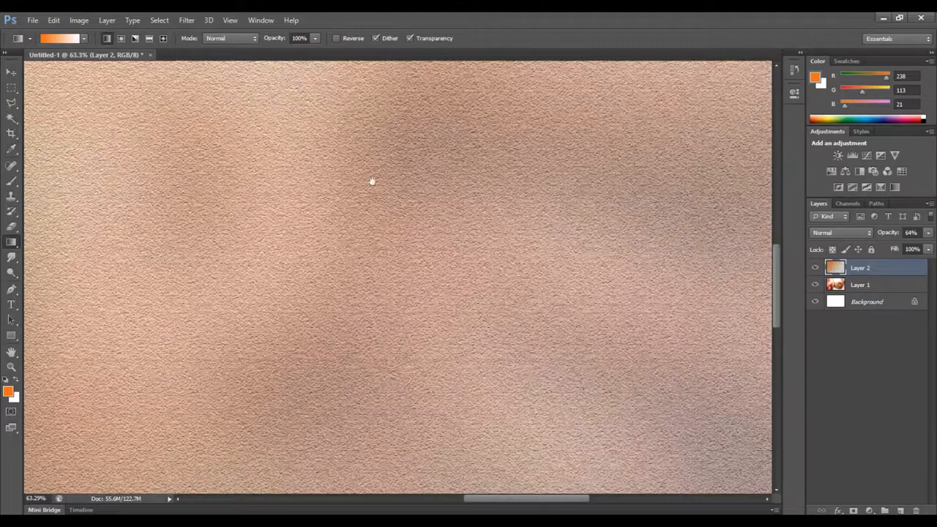
drag(373, 180, 607, 441)
drag(488, 336, 538, 409)
drag(263, 311, 423, 205)
scroll(423, 205, down, 3)
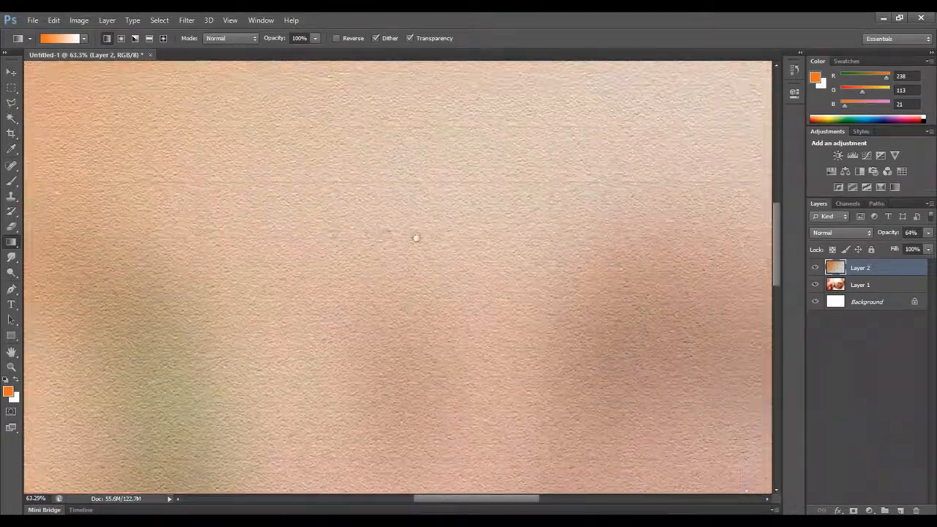
scroll(411, 353, down, 4)
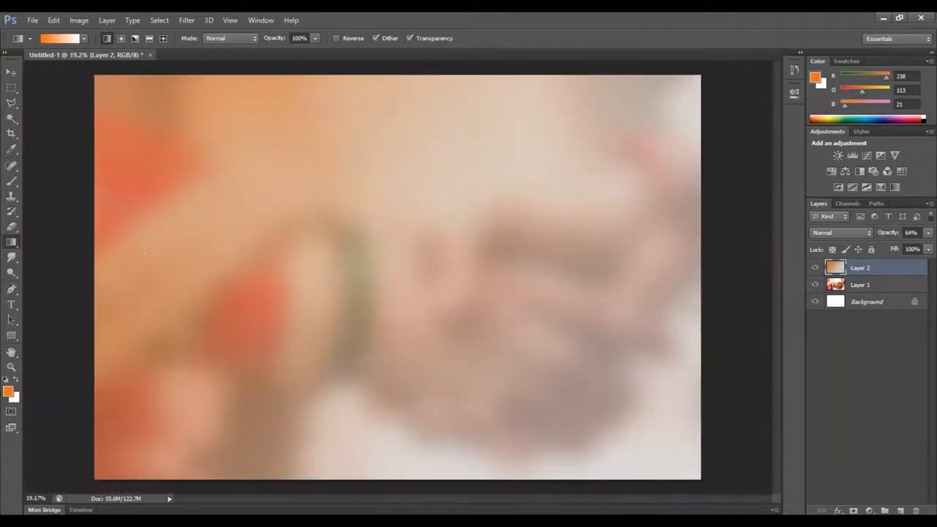
Merge the textured gradient layer and the blurred photo layer into a single layer
shift+click(899, 287)
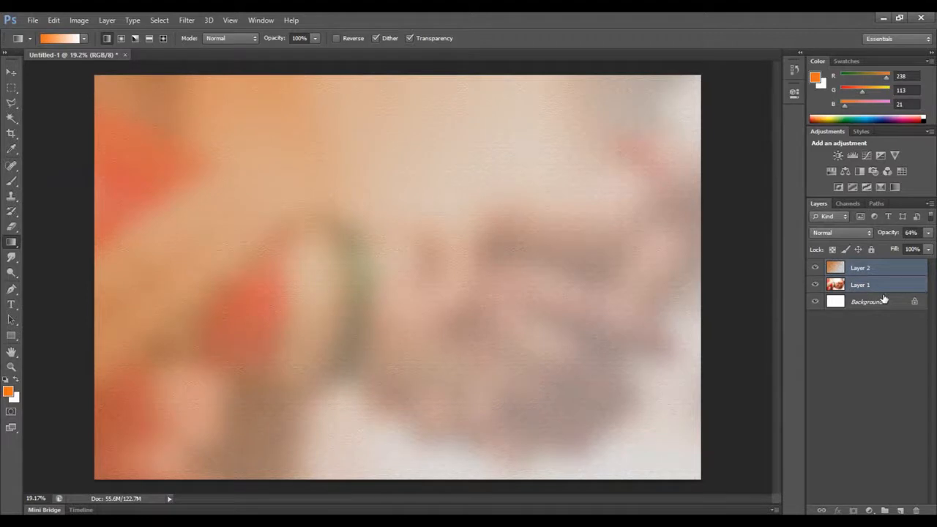
key(ctrl+e)
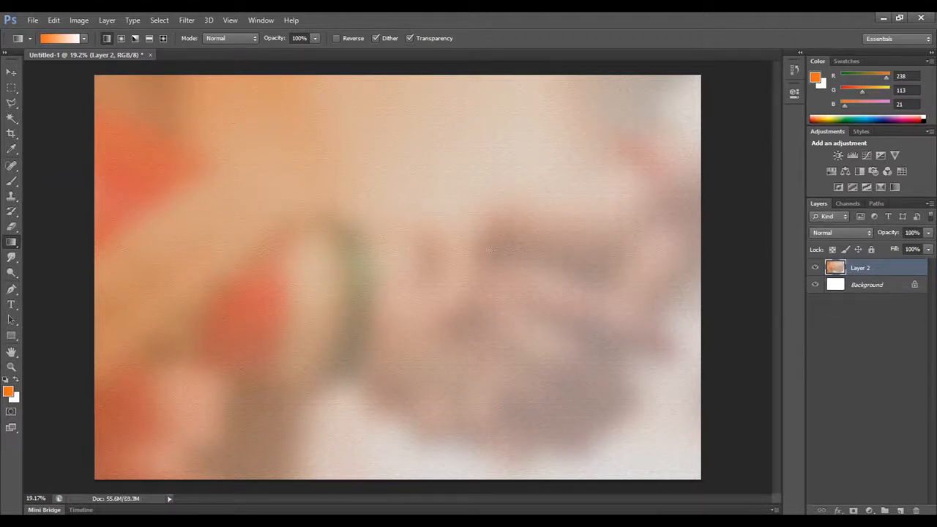
click(11, 72)
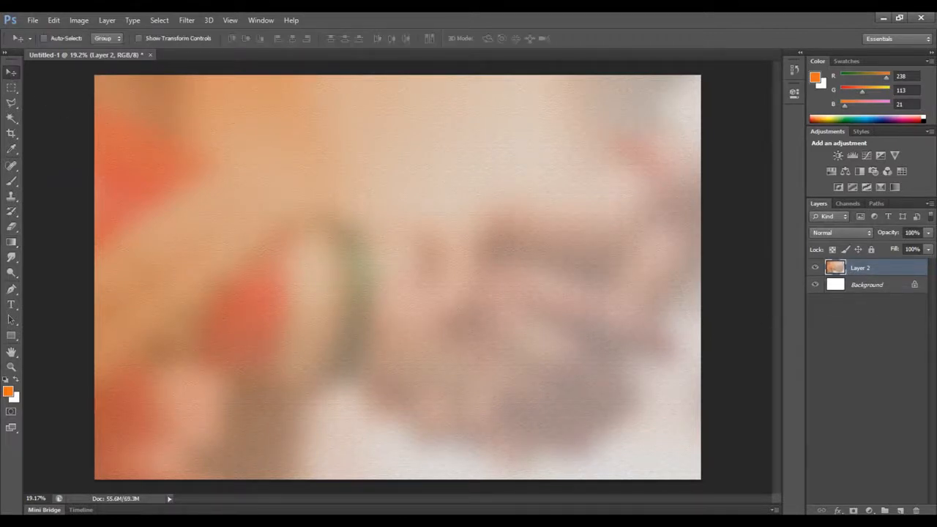
Draw a square selection in the left half of the page on a new layer and fill it with white
click(901, 510)
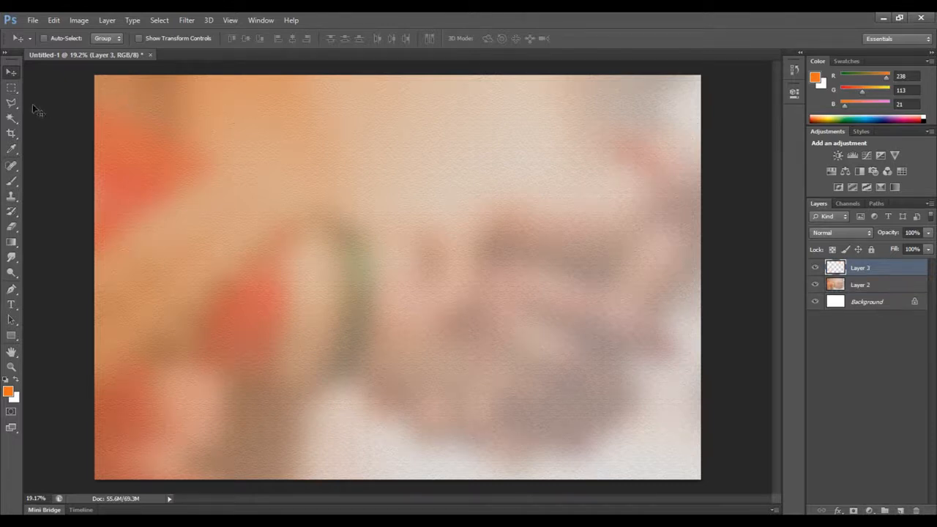
click(11, 87)
drag(330, 174, 169, 338)
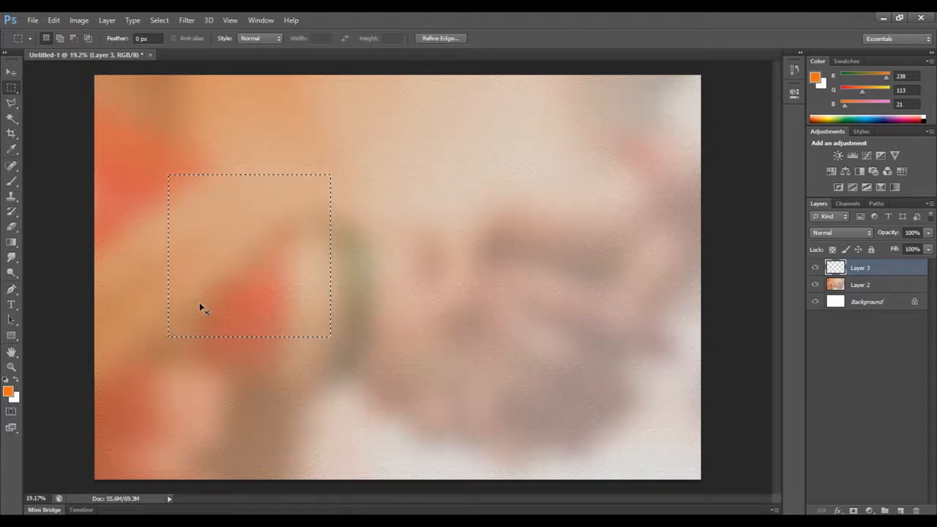
key(ctrl+BackSpace)
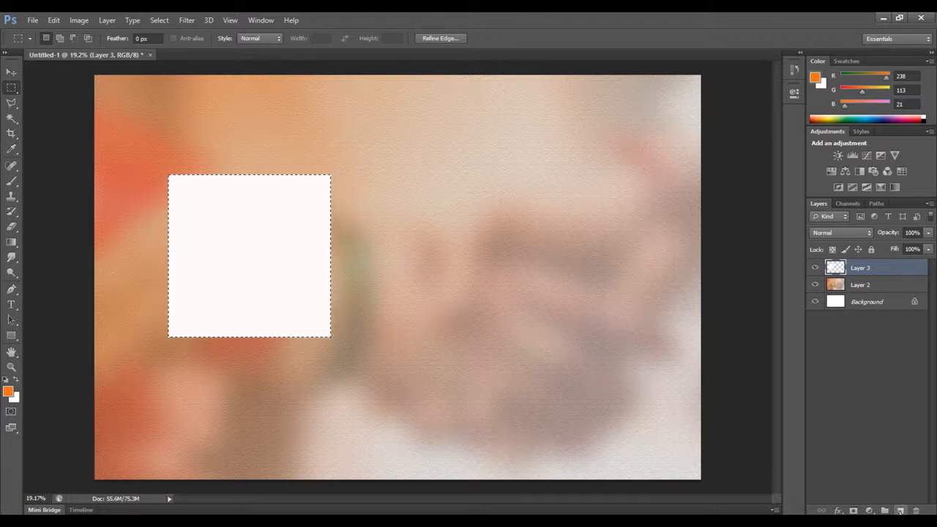
Add another new layer and expand the square selection by 50 pixels
click(900, 510)
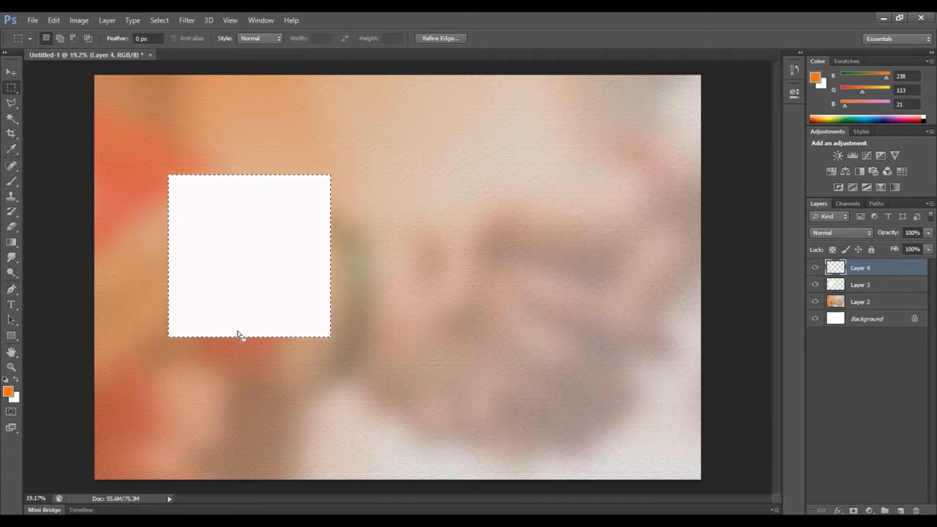
click(81, 20)
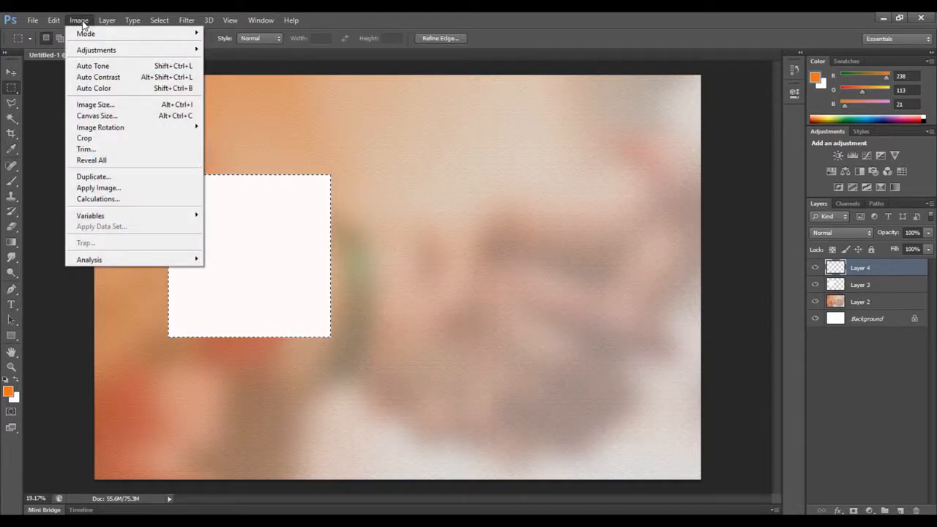
mouse_move(186, 21)
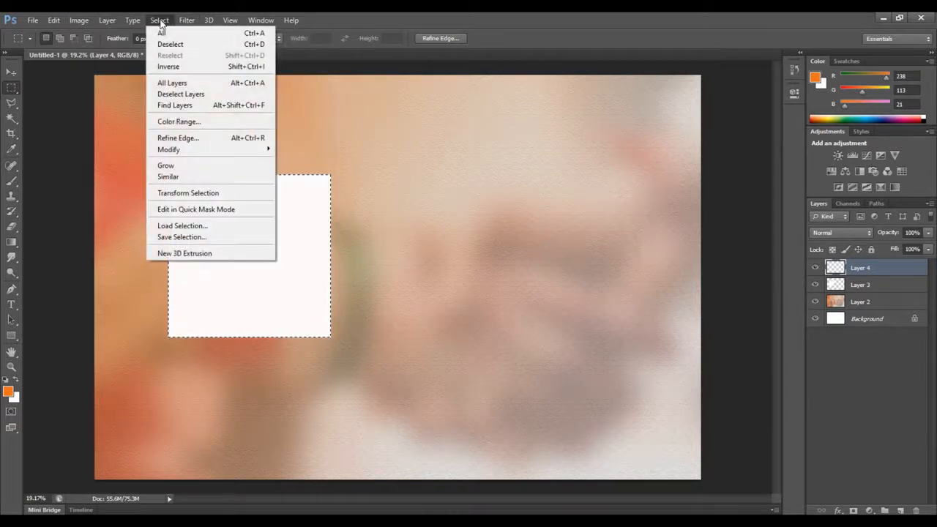
click(160, 21)
click(158, 21)
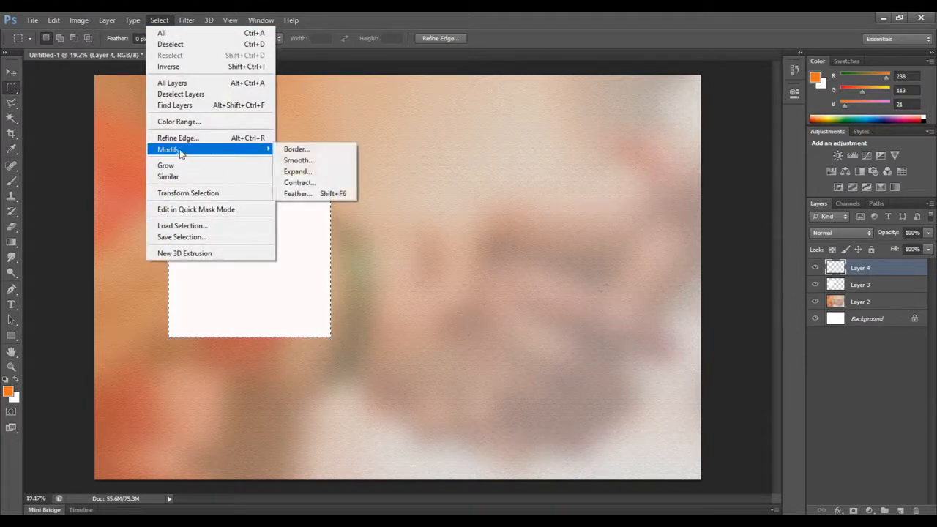
click(298, 173)
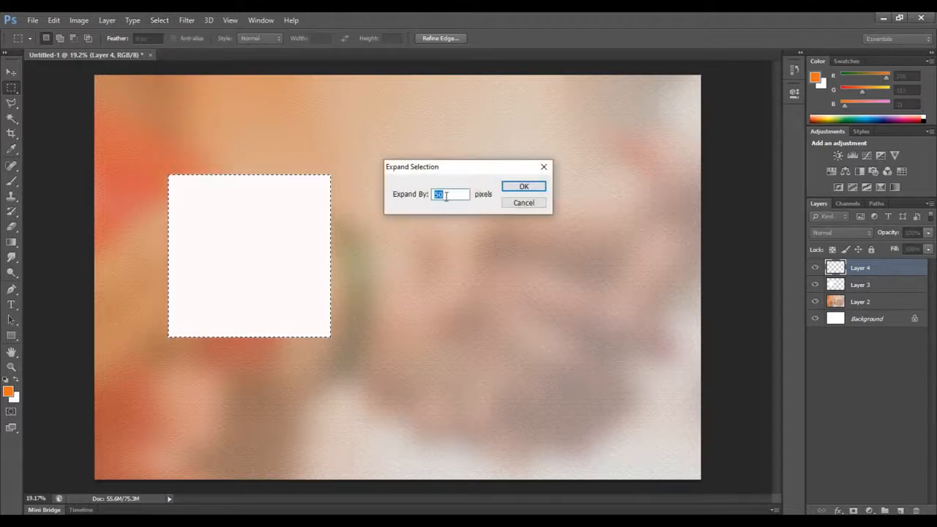
click(531, 189)
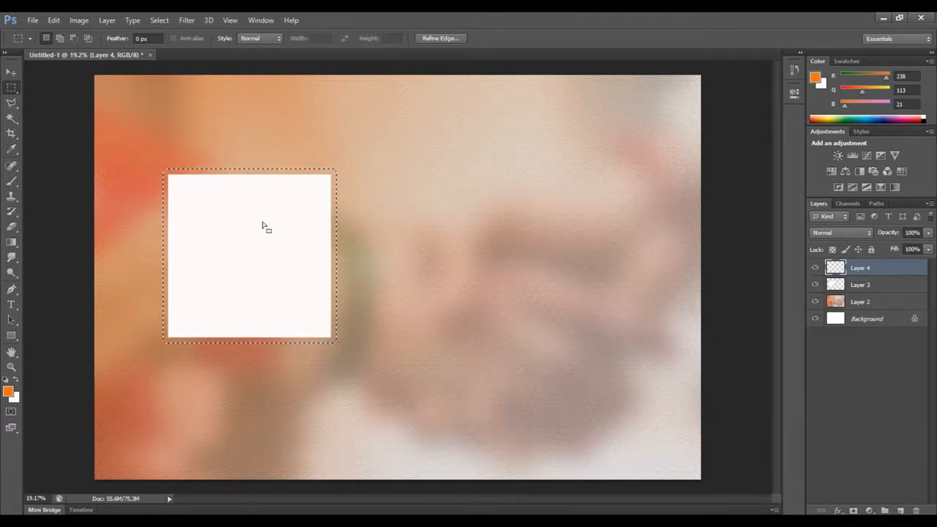
Stroke the expanded selection with a centred 10 px outline in the white sampled from the square
right_click(280, 178)
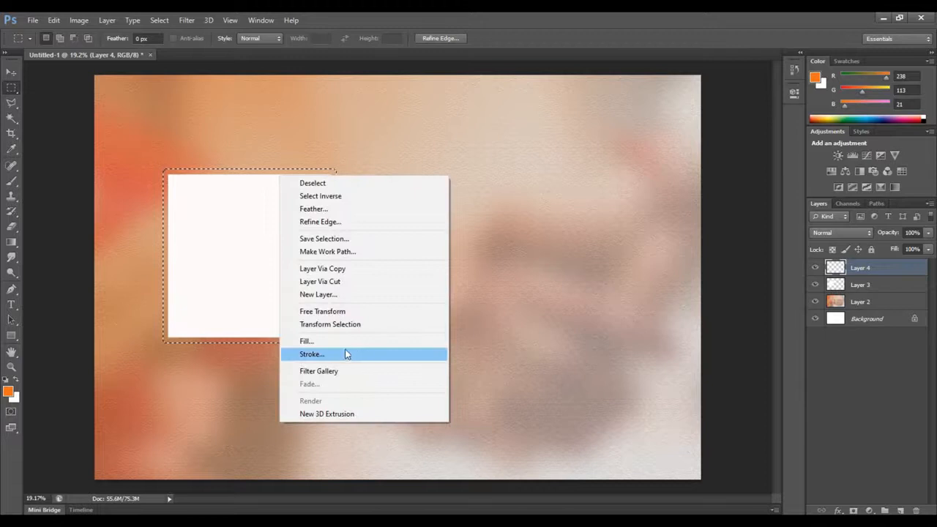
click(311, 354)
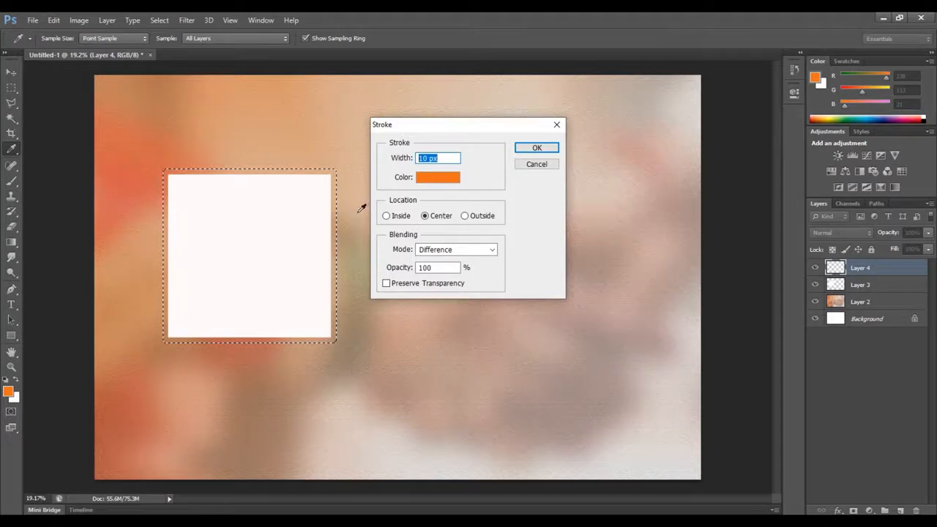
click(440, 179)
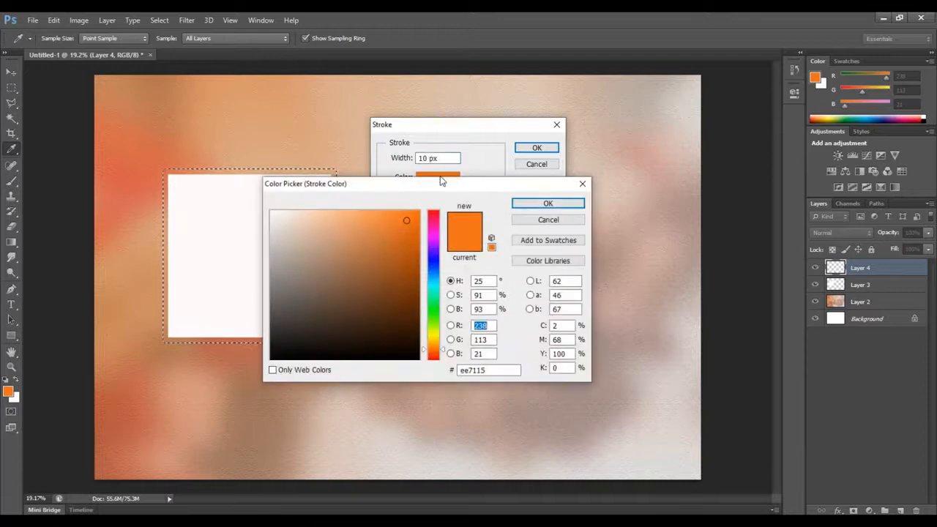
click(250, 213)
click(547, 204)
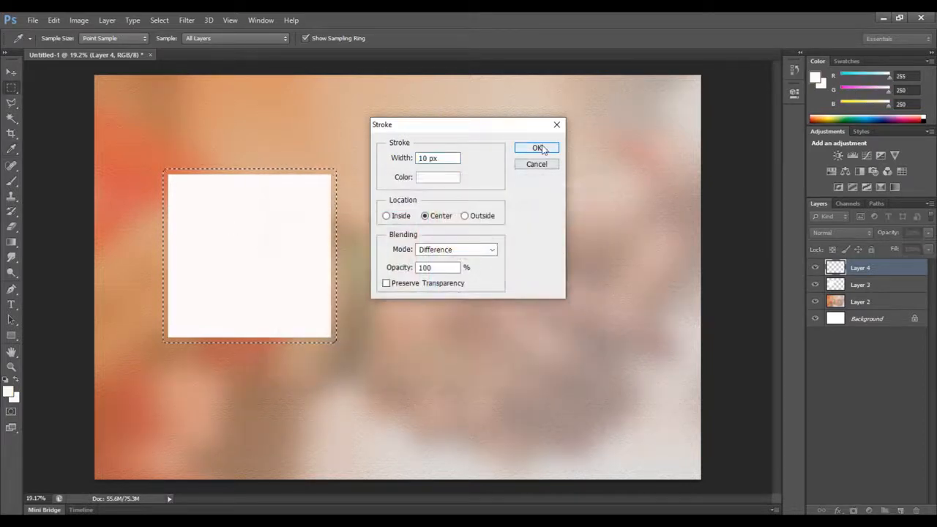
click(538, 148)
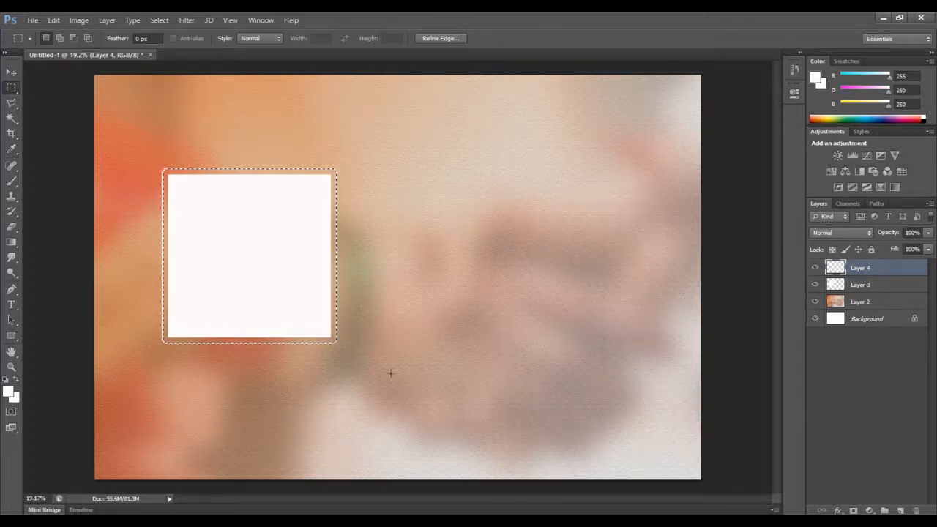
Merge the outline layer into the white square's layer and clear the selection
key(ctrl+z)
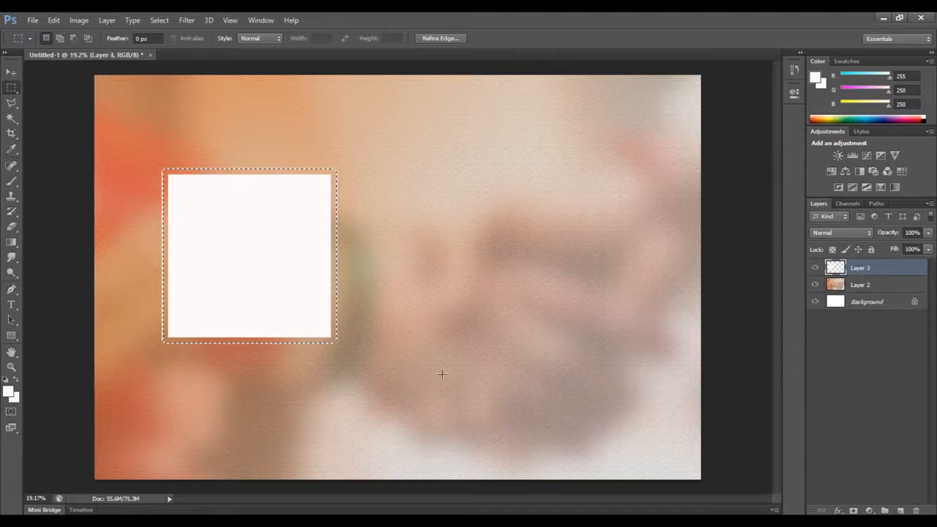
key(ctrl+d)
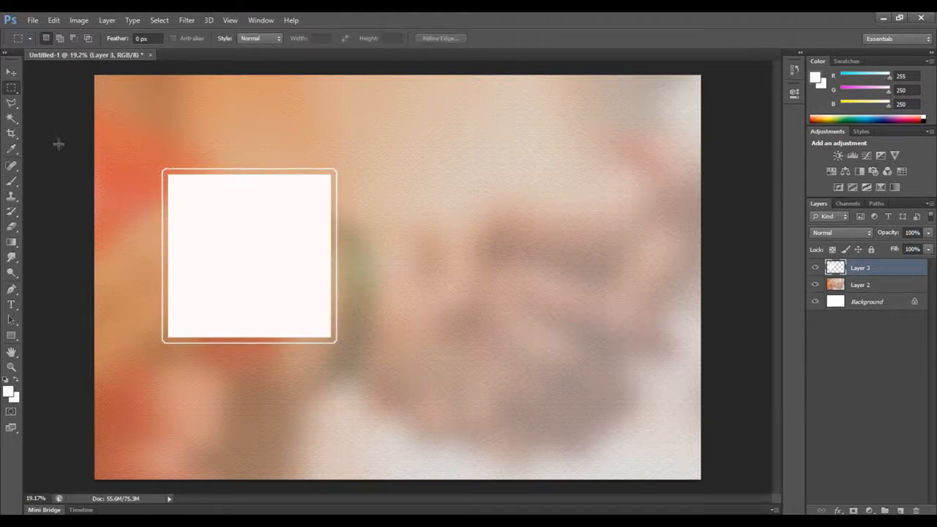
Move the outlined square slightly up, then rotate it -45° into a diamond and scale it down slightly
click(11, 71)
drag(247, 243, 270, 246)
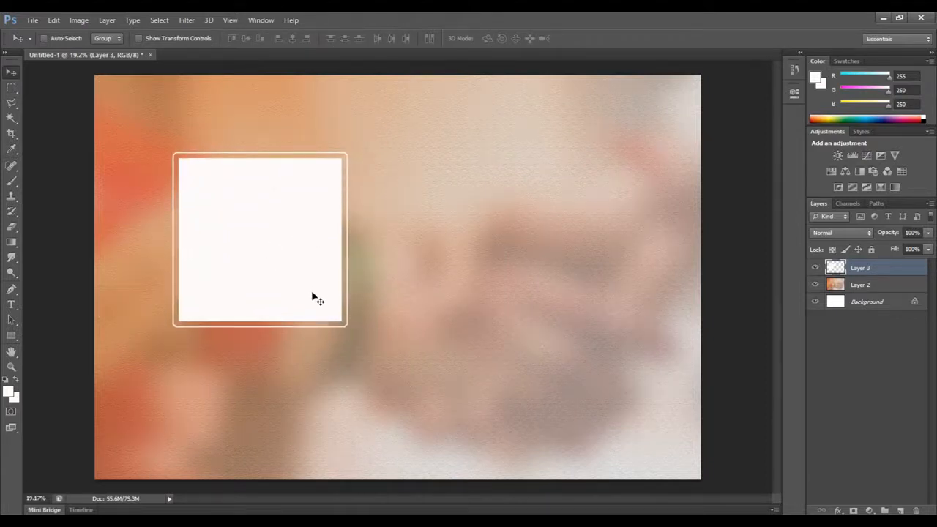
key(ctrl+t)
drag(389, 296, 403, 190)
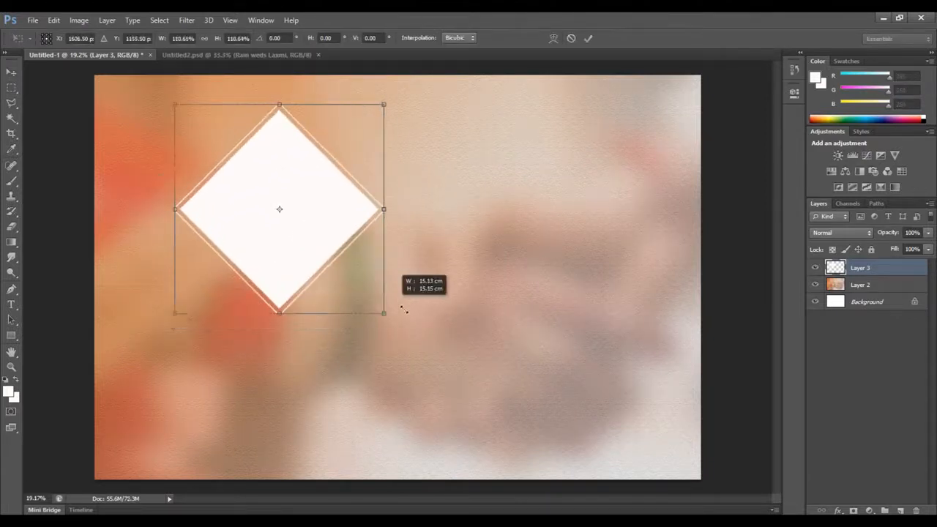
mouse_move(402, 308)
mouse_down()
mouse_move(418, 316)
mouse_move(403, 324)
mouse_up()
key(Return)
Duplicate the outlined diamond twice and arrange the three in a pyramid, with the original centred above the two copies
drag(280, 247, 226, 328)
drag(188, 358, 311, 342)
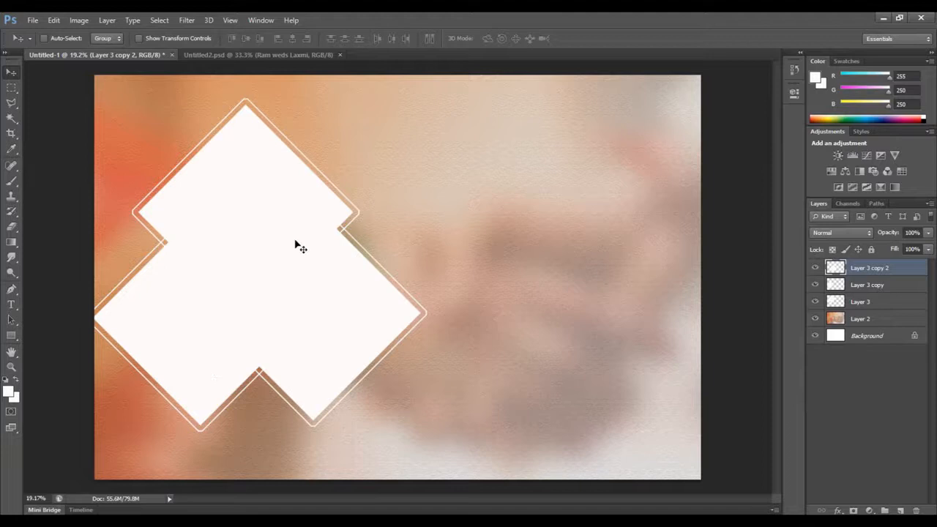
right_click(252, 178)
click(274, 185)
drag(263, 188, 249, 170)
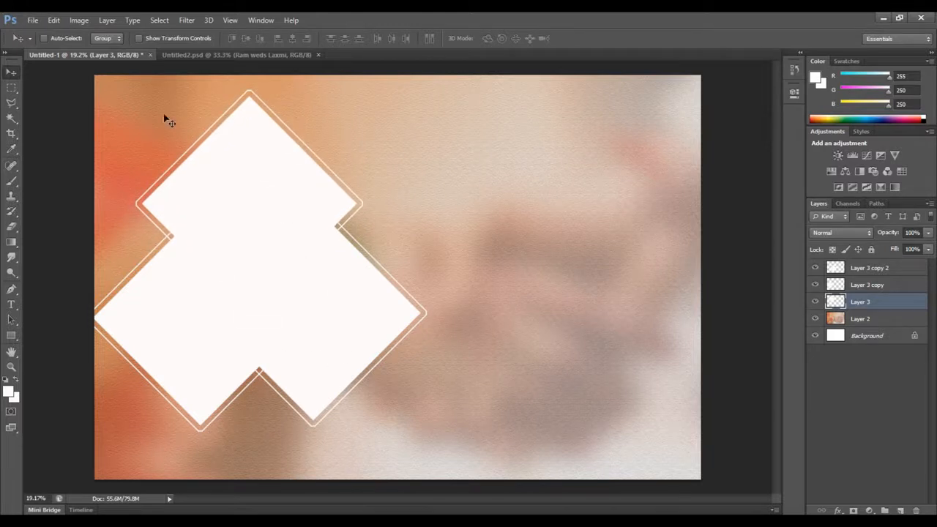
Open the 631728-wedding photo, copy the whole image and close its file
click(33, 19)
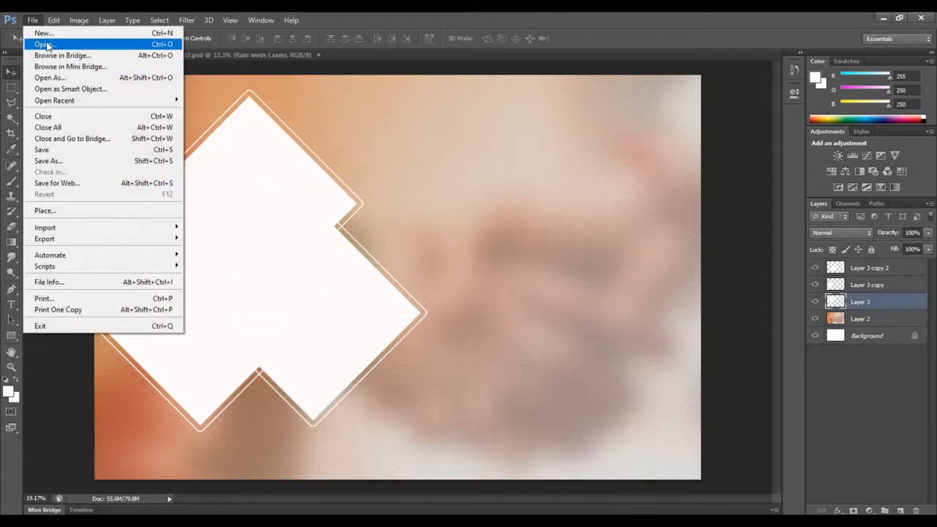
click(45, 46)
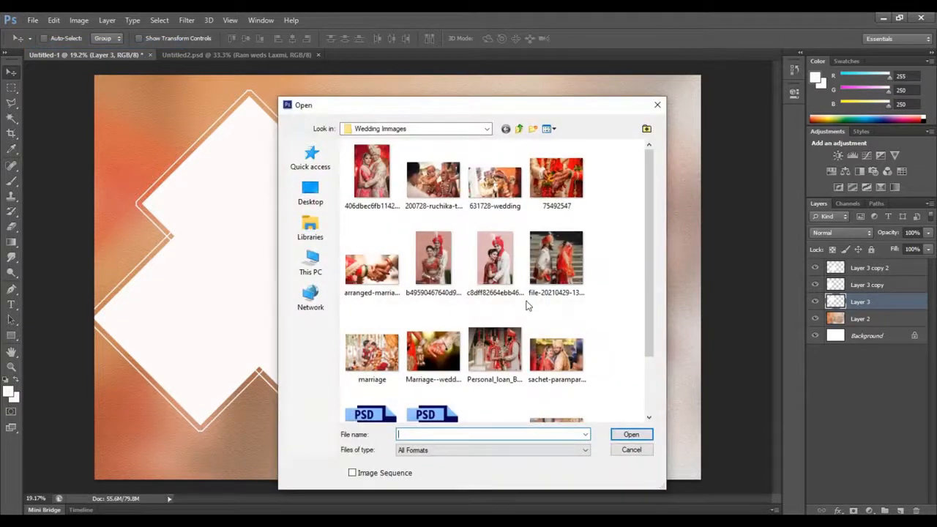
click(495, 180)
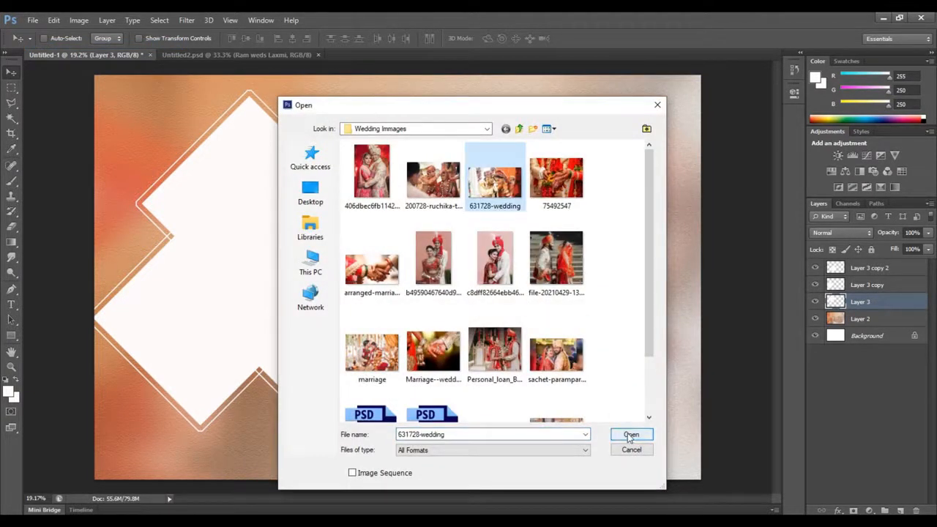
click(630, 434)
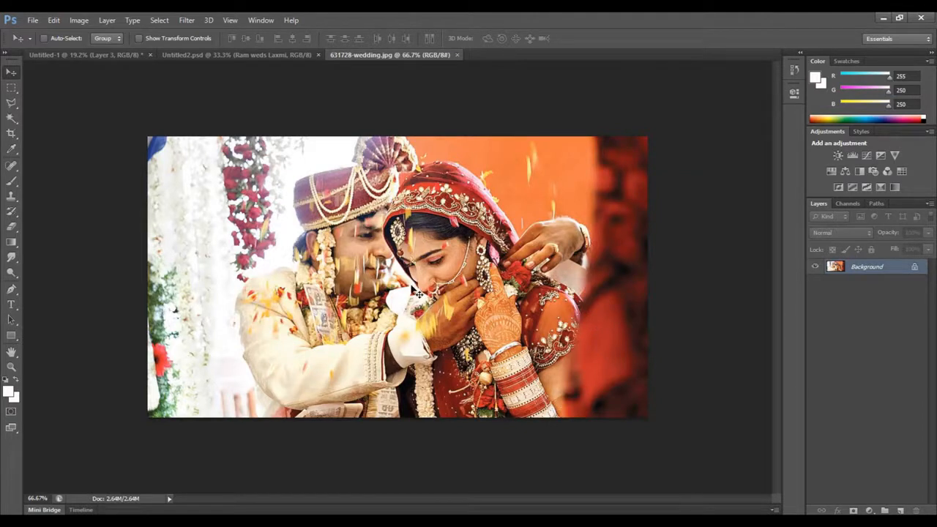
key(ctrl+a)
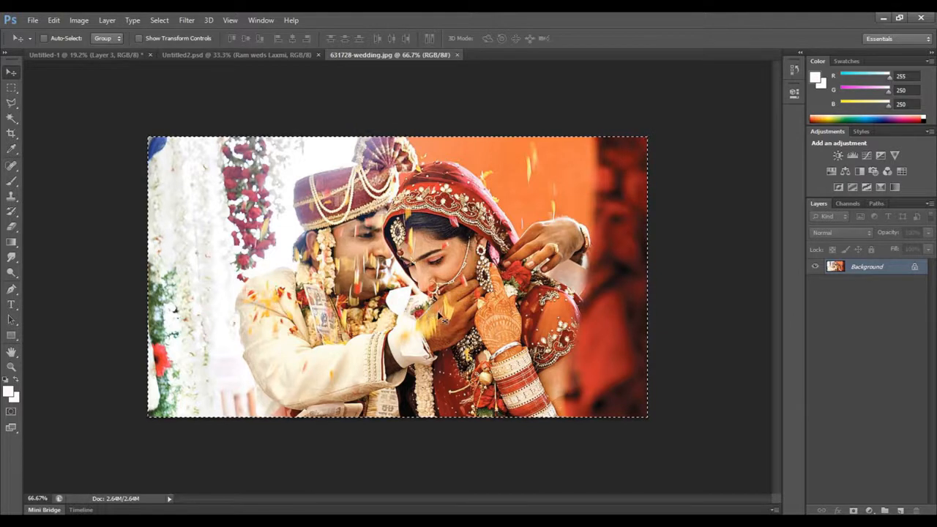
key(ctrl+w)
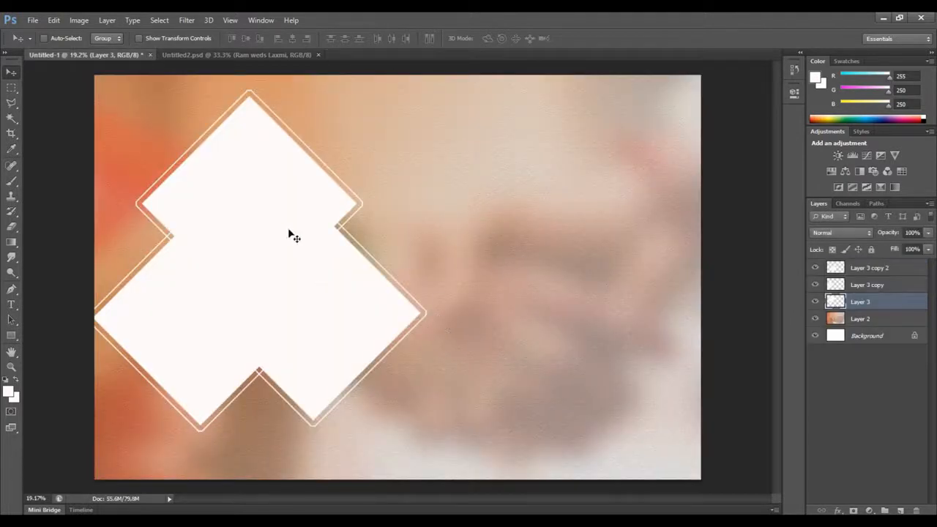
Paste the wedding photo directly above Layer 3 and move it over the top diamond
right_click(261, 174)
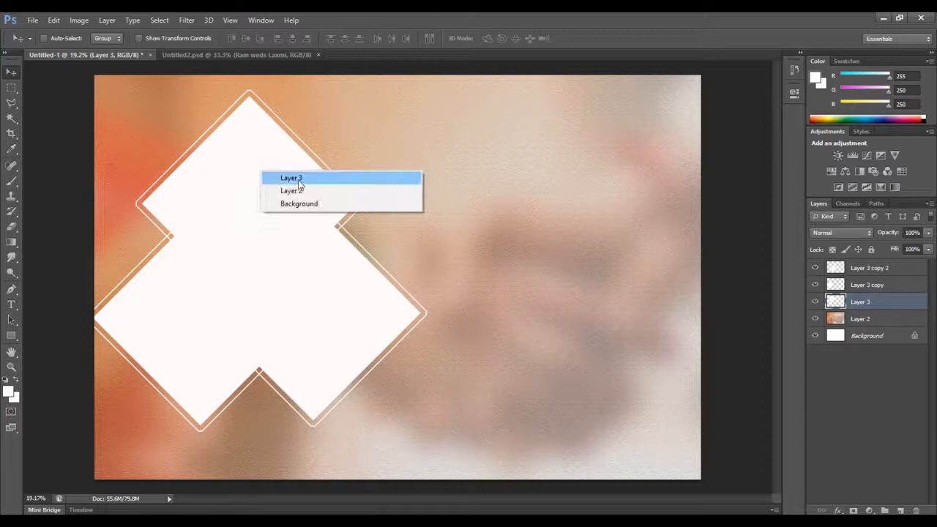
click(296, 180)
key(ctrl+v)
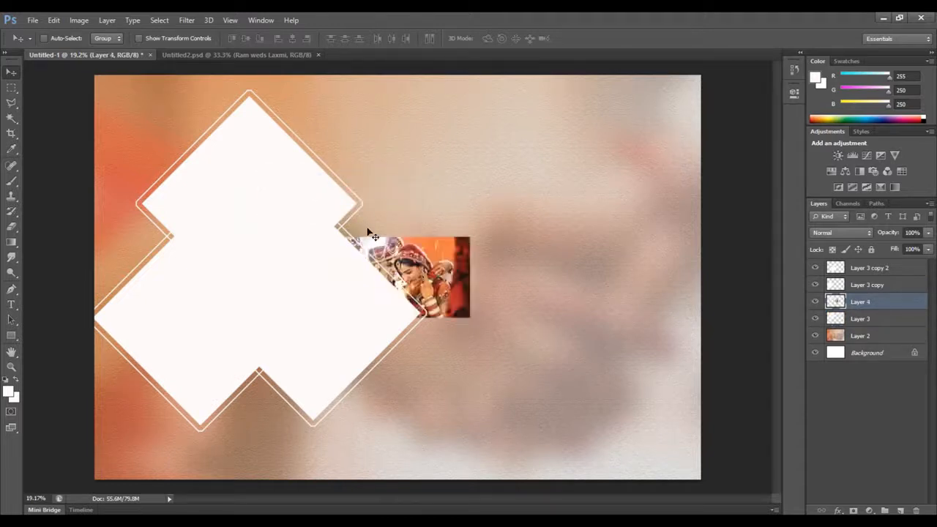
drag(430, 278, 238, 164)
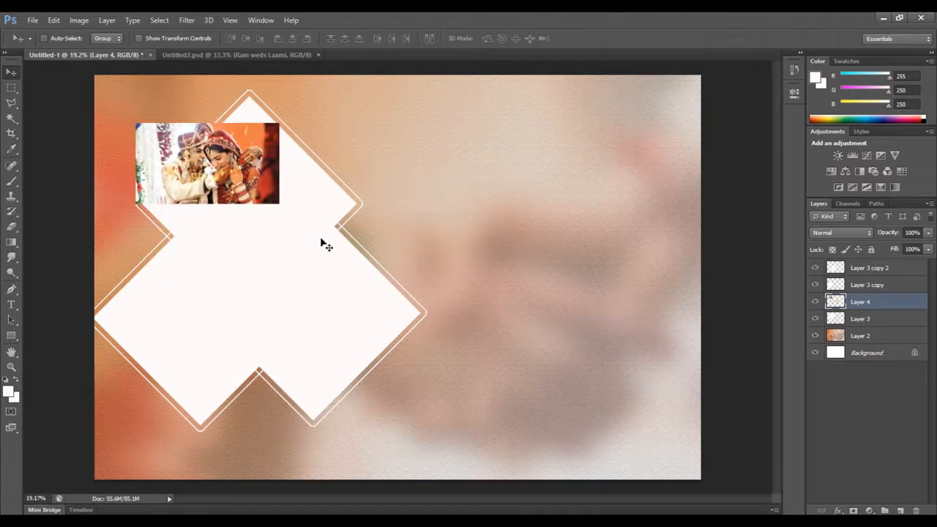
Scale the pasted photo to about 221% and position it so the couple covers the top diamond
key(ctrl+t)
drag(287, 214, 433, 322)
drag(382, 256, 332, 231)
drag(91, 102, 82, 95)
drag(251, 213, 251, 213)
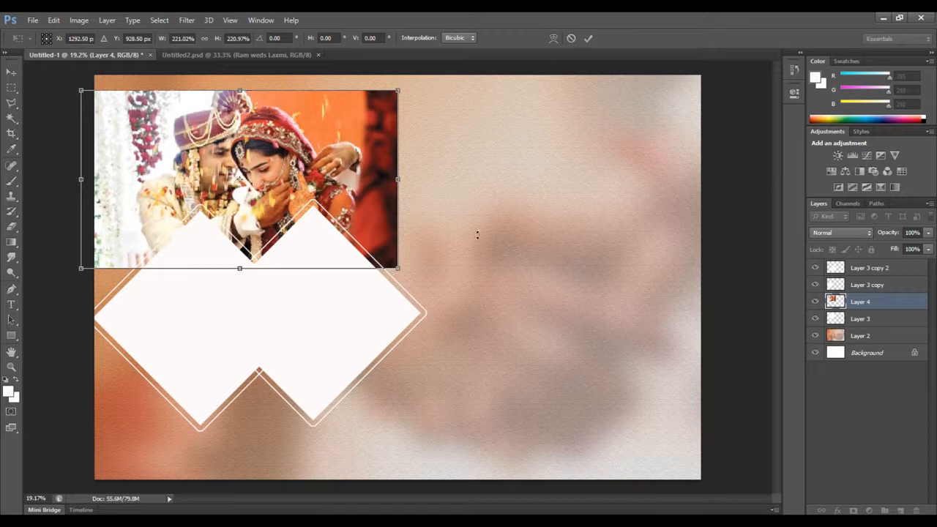
key(Return)
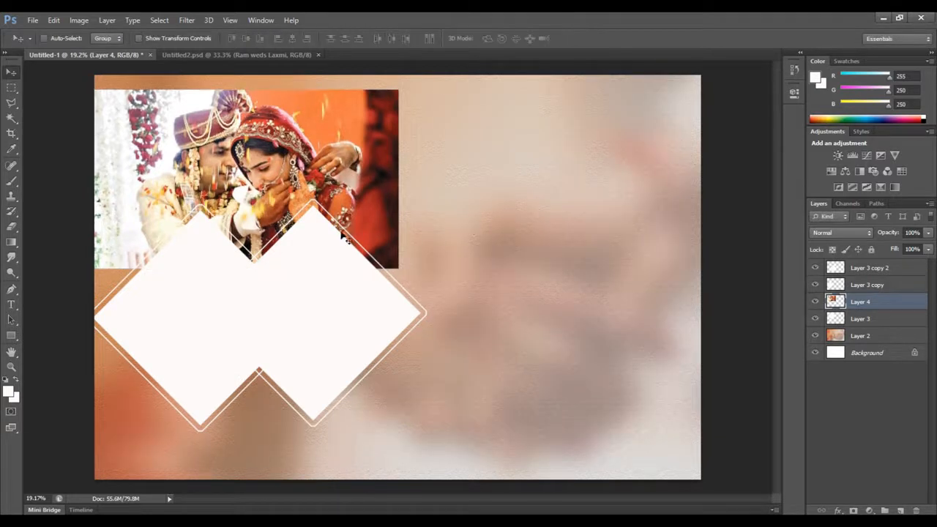
Select the top diamond's white interior on Layer 3 with the Magic Wand
right_click(261, 210)
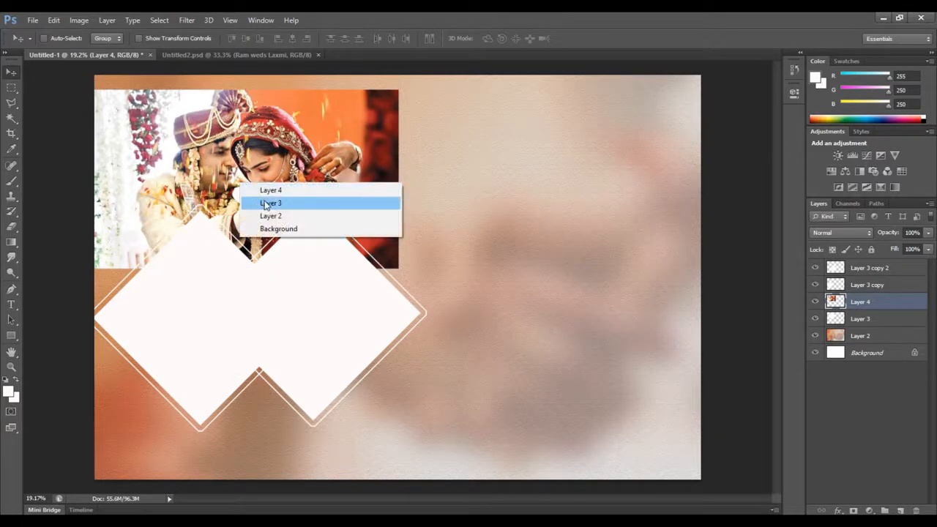
click(269, 203)
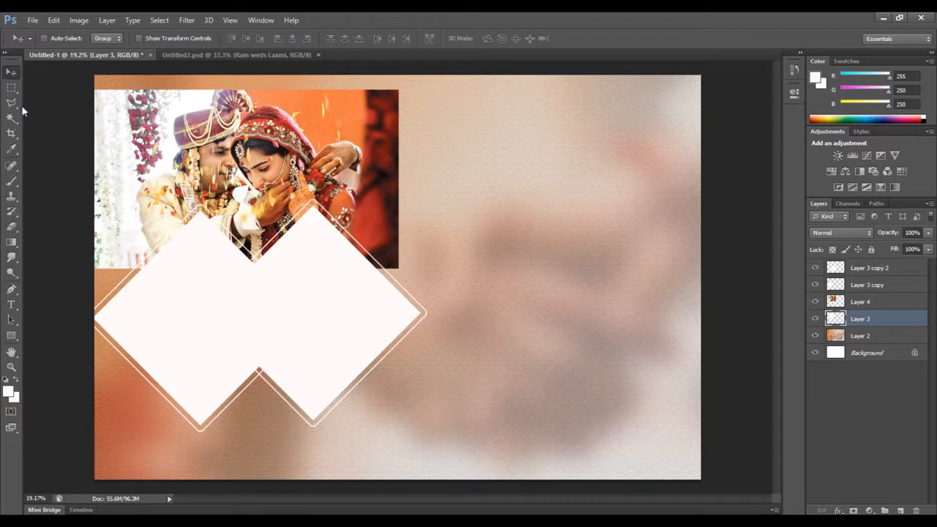
drag(11, 117, 66, 128)
click(237, 192)
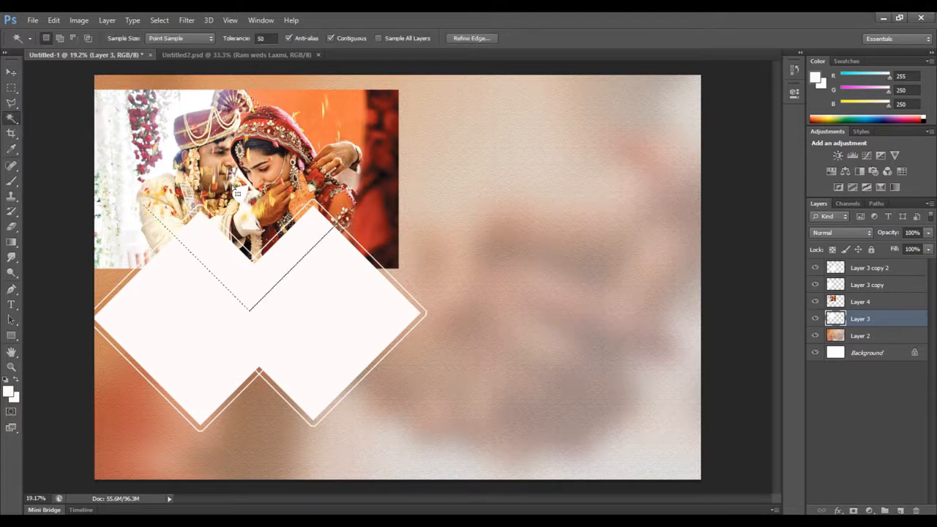
click(11, 72)
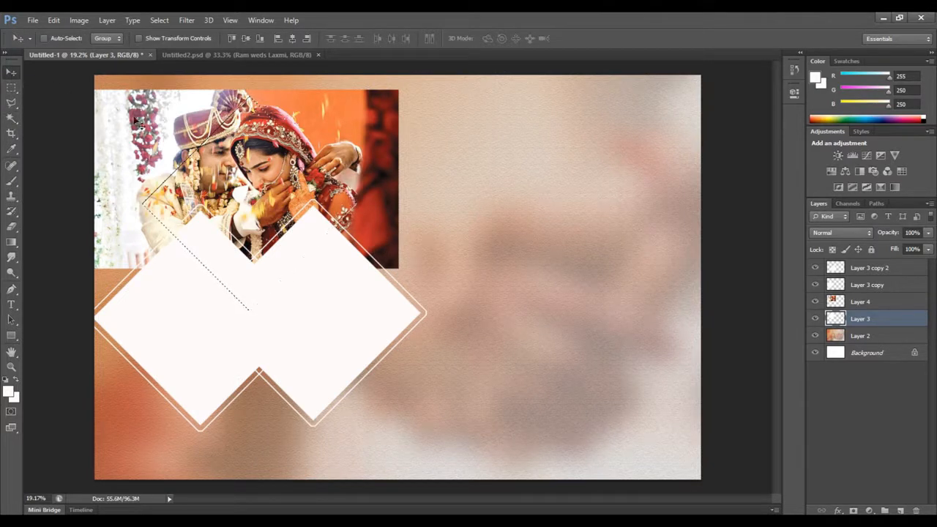
Delete the part of the Layer 4 photo outside the top diamond using the inverted selection, and clear the selection
right_click(162, 107)
click(177, 115)
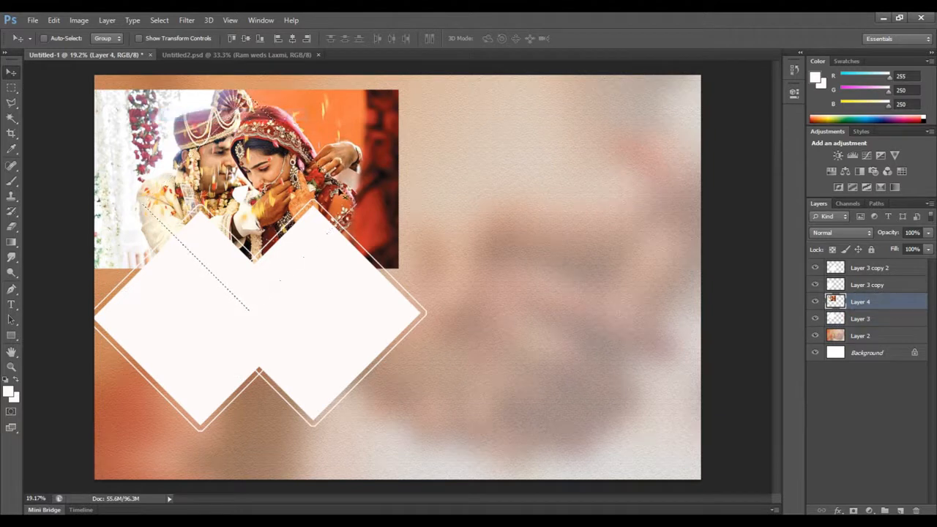
click(165, 19)
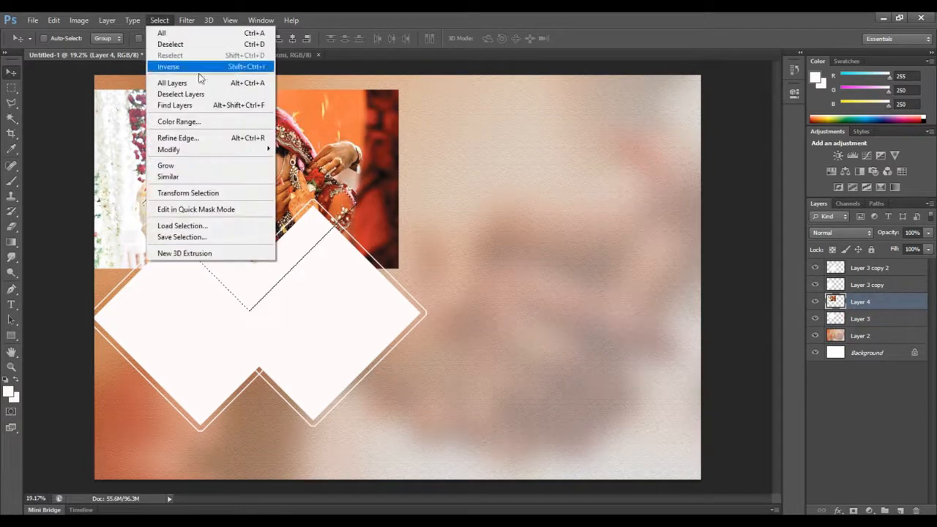
click(188, 66)
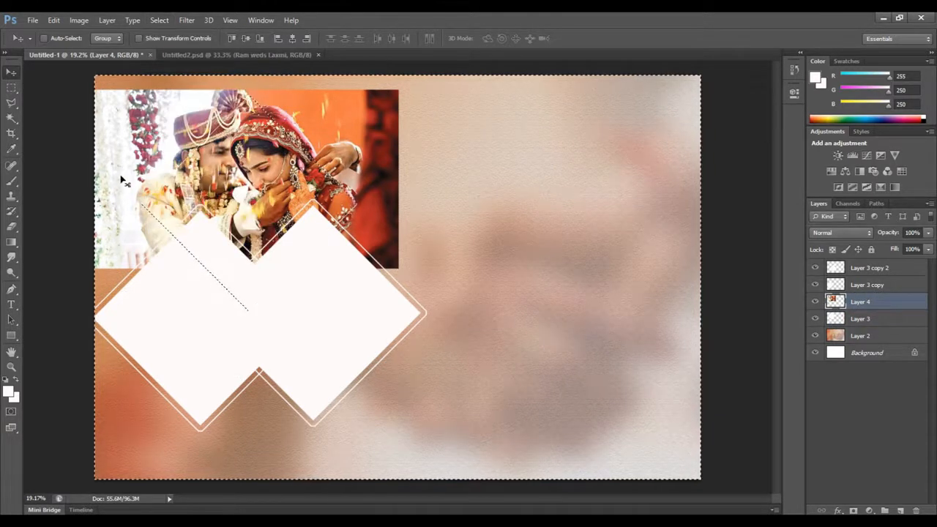
key(Delete)
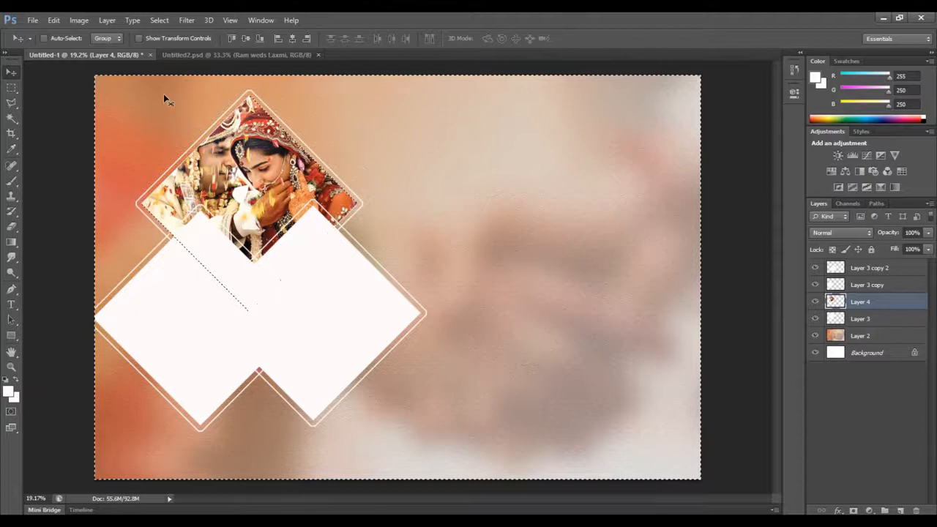
right_click(11, 87)
click(51, 86)
click(186, 110)
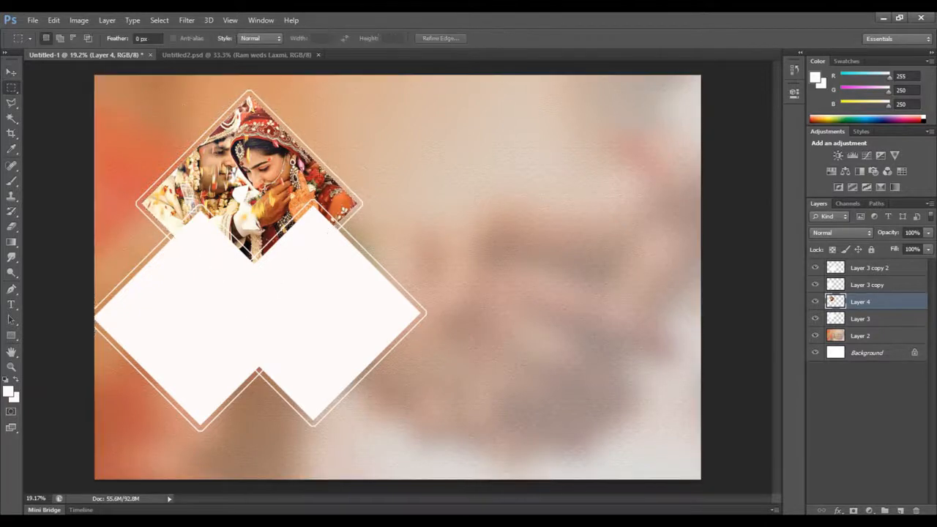
click(33, 21)
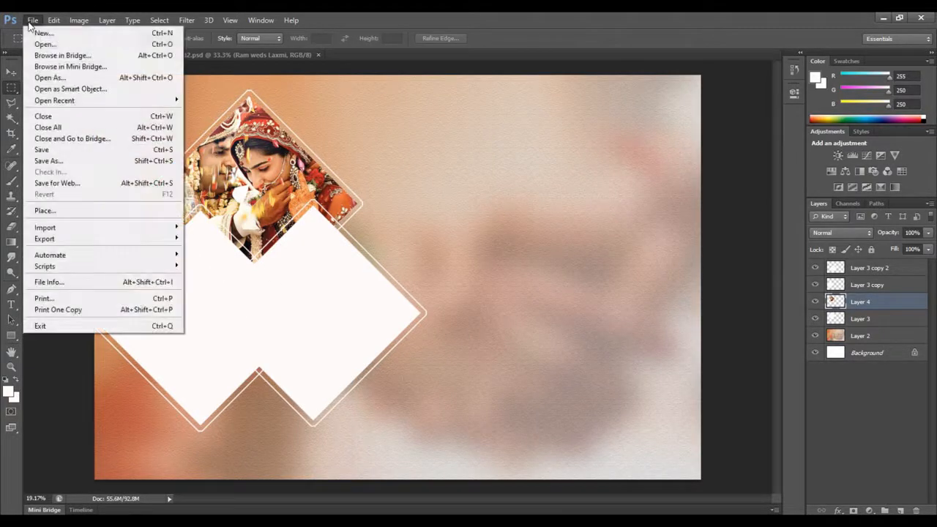
click(45, 44)
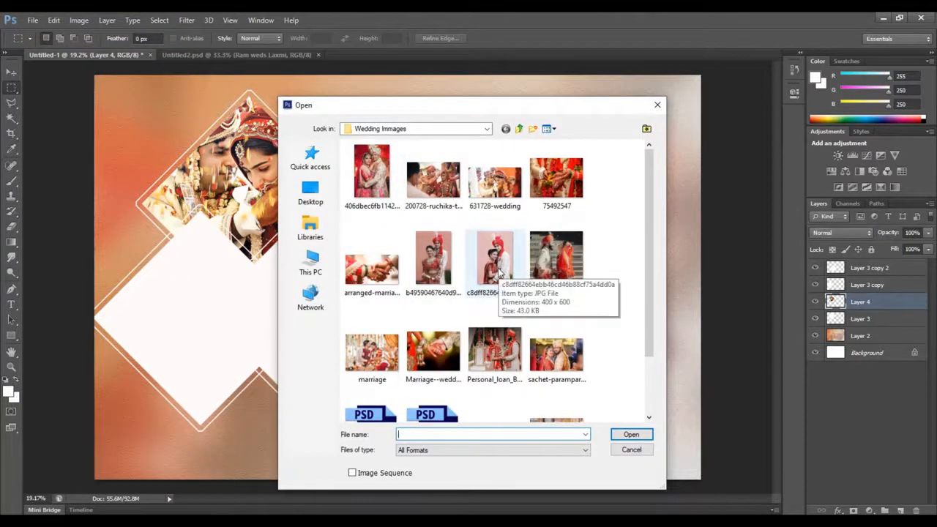
click(433, 260)
click(630, 435)
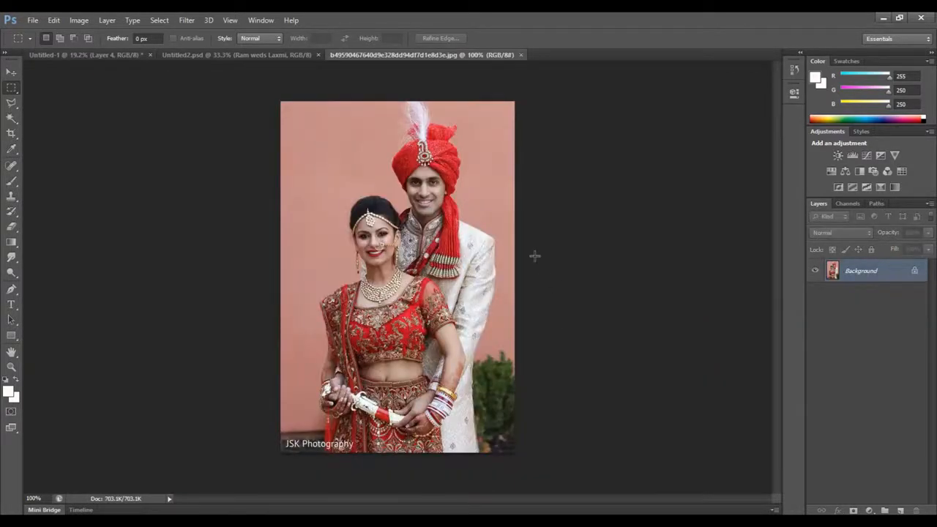
key(ctrl+a)
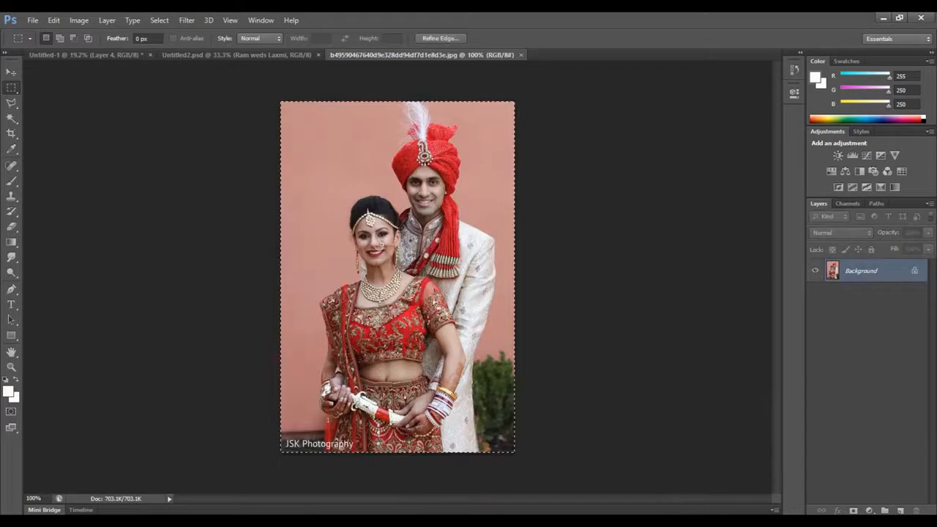
key(ctrl+w)
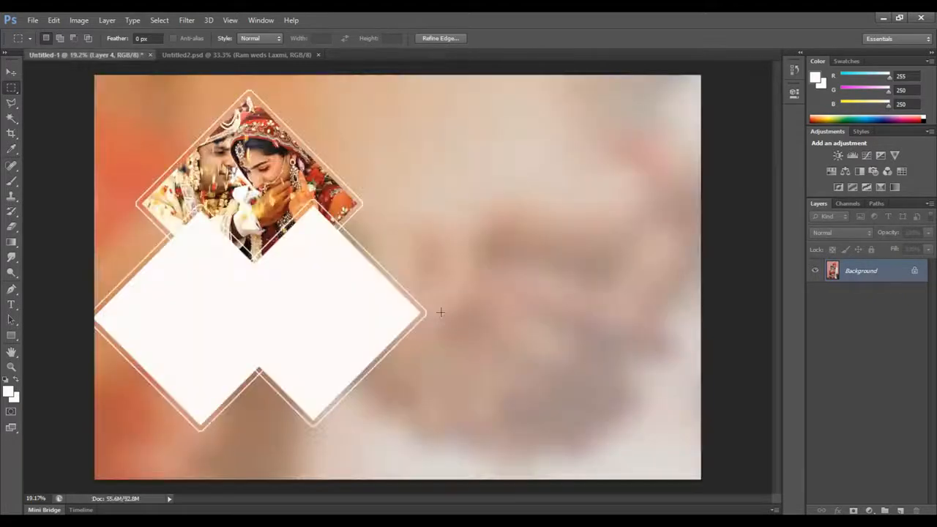
Paste the copied couple photo directly above Layer 3 copy, the left diamond's layer
right_click(162, 317)
click(14, 77)
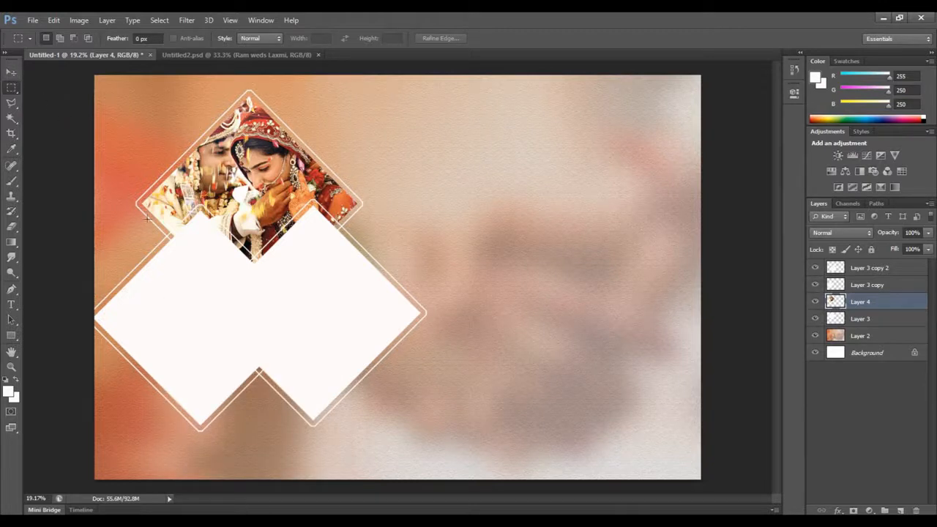
key(v)
right_click(157, 305)
click(182, 311)
key(ctrl+v)
Scale the pasted photo to about 407% and position it so the couple covers the left diamond
key(ctrl+t)
drag(199, 310, 338, 106)
drag(199, 256, 138, 356)
mouse_move(178, 298)
mouse_down()
mouse_move(166, 287)
mouse_move(178, 314)
mouse_move(181, 306)
mouse_up()
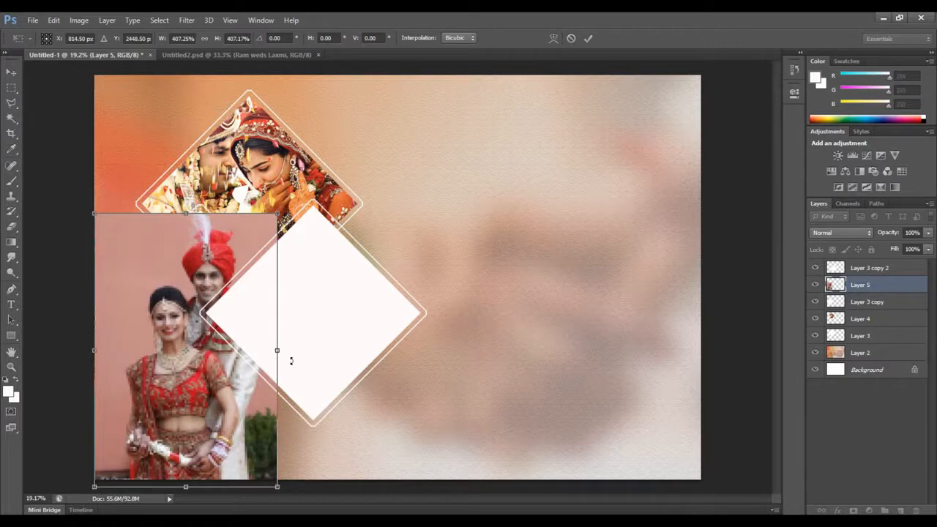
key(Return)
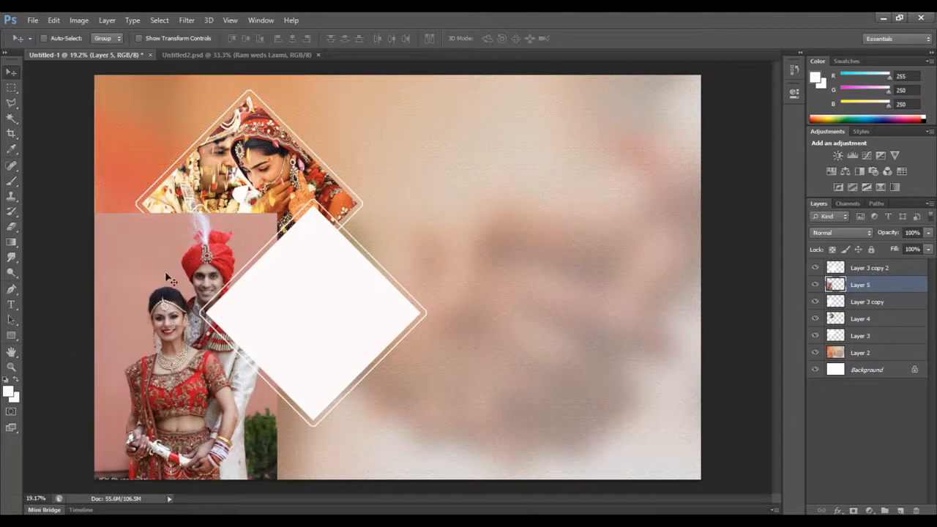
Select the left diamond's white interior on Layer 3 copy with the Magic Wand
right_click(167, 278)
click(202, 296)
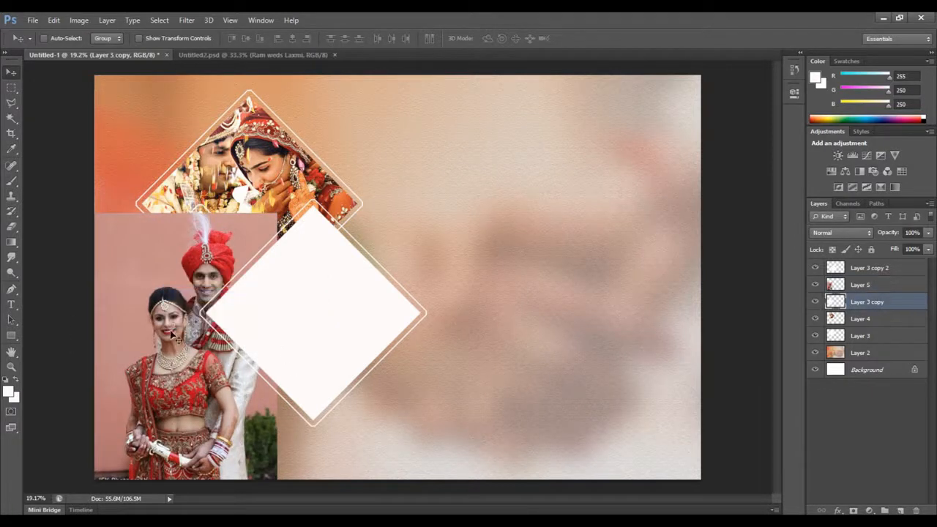
right_click(9, 117)
click(58, 129)
click(182, 300)
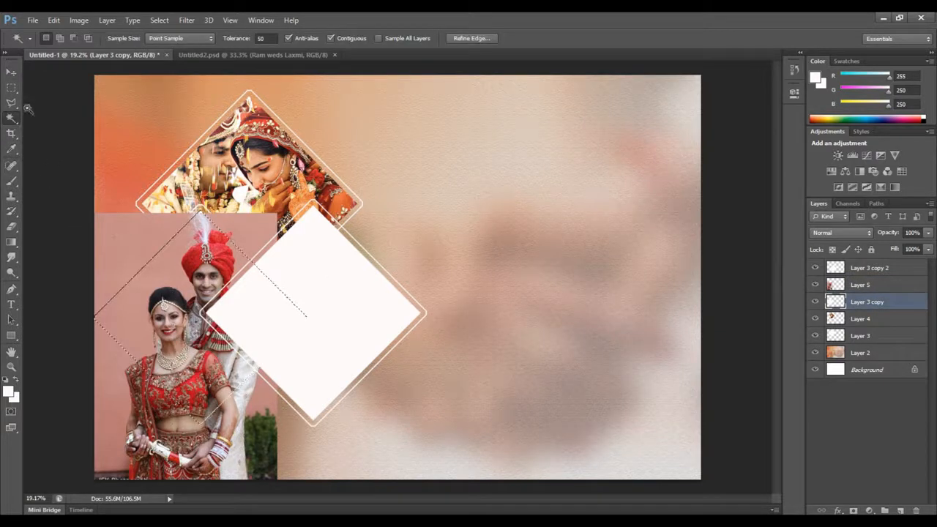
Delete the part of the Layer 5 photo outside the left diamond using the inverted selection, and clear the selection
click(11, 71)
right_click(111, 243)
click(139, 249)
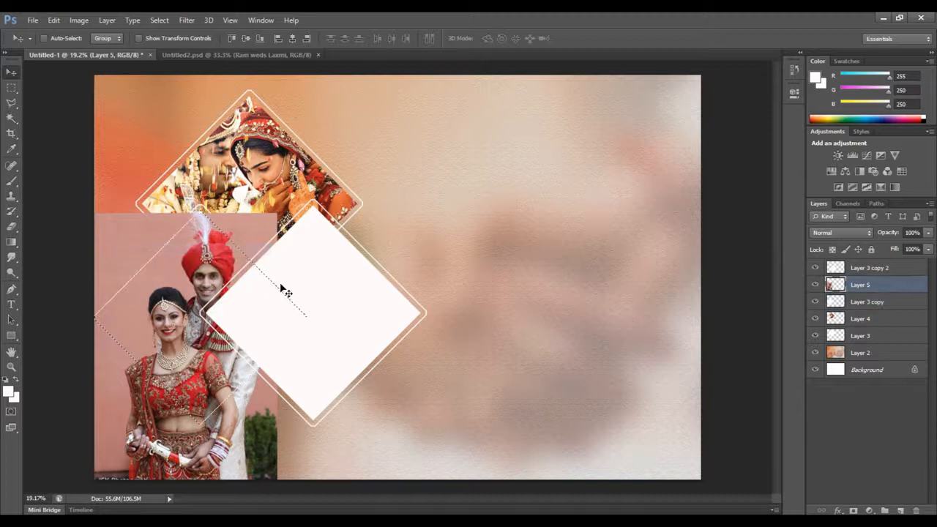
drag(305, 287, 265, 225)
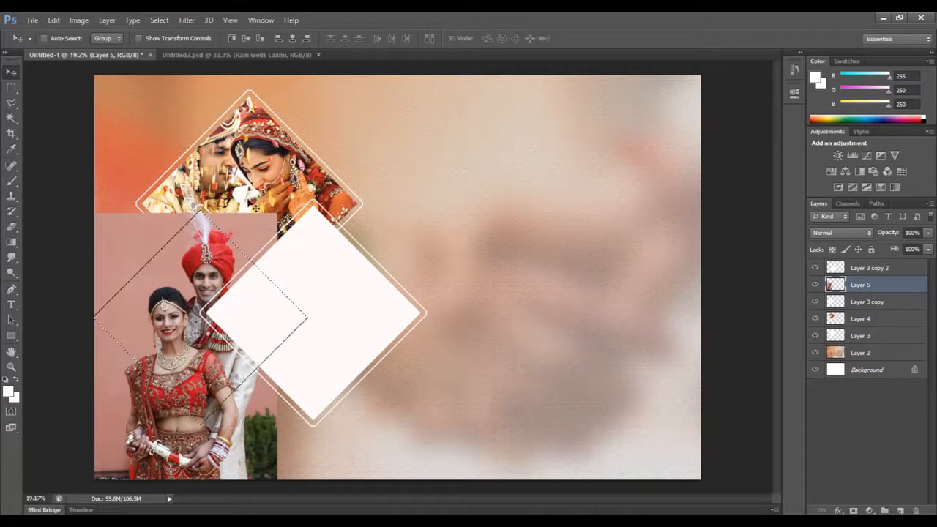
click(159, 20)
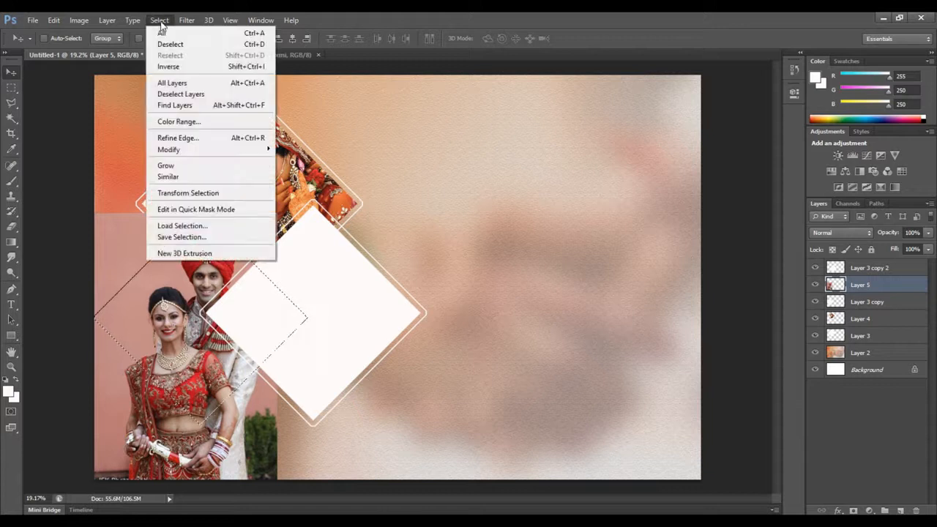
click(172, 65)
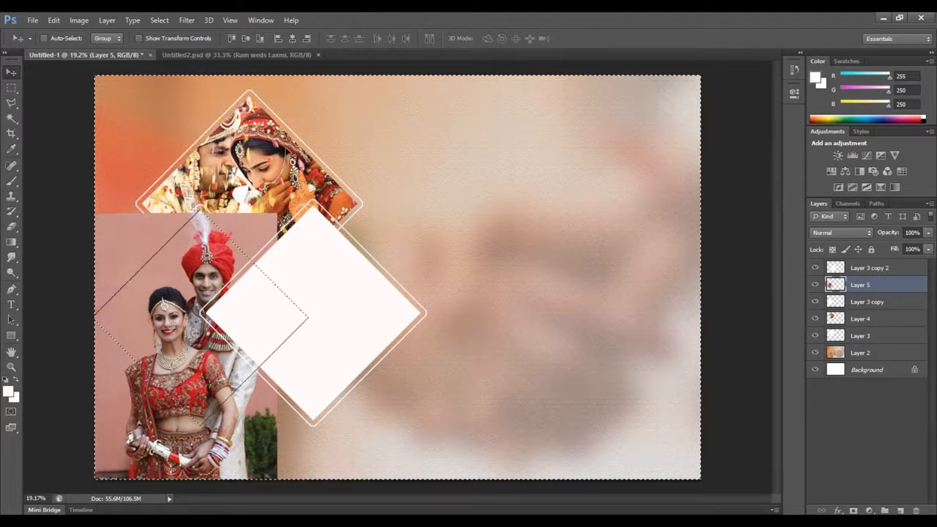
key(Delete)
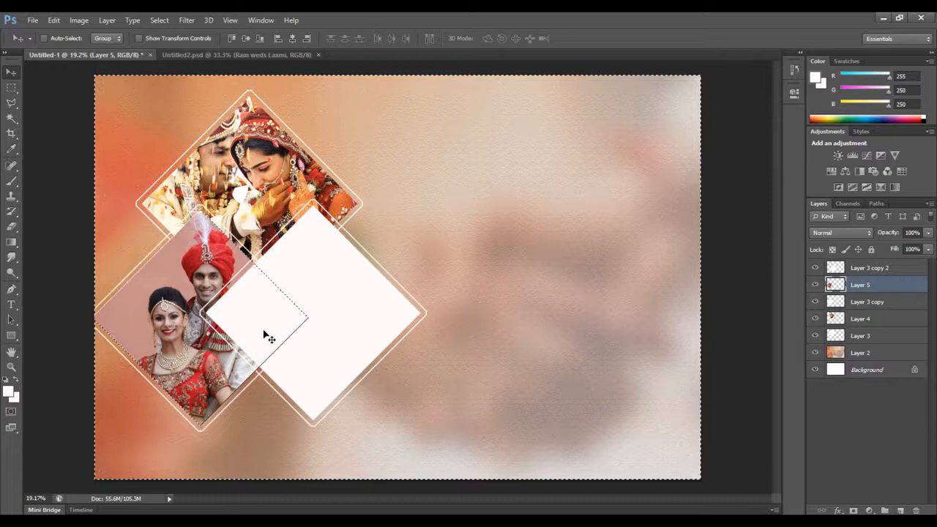
right_click(16, 103)
click(62, 109)
key(ctrl+d)
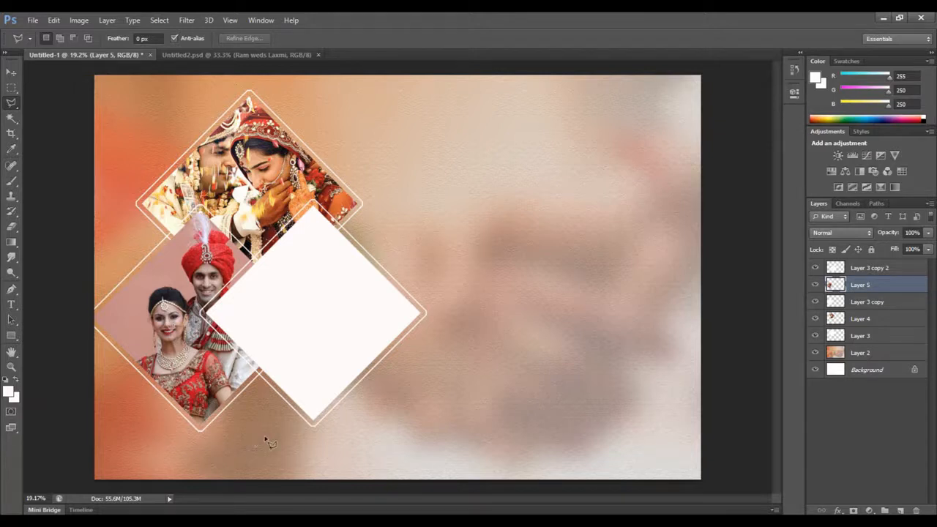
Open the sachet-parampara-tie-the-knot-001 photo, copy the whole image and close its file
click(33, 19)
click(37, 42)
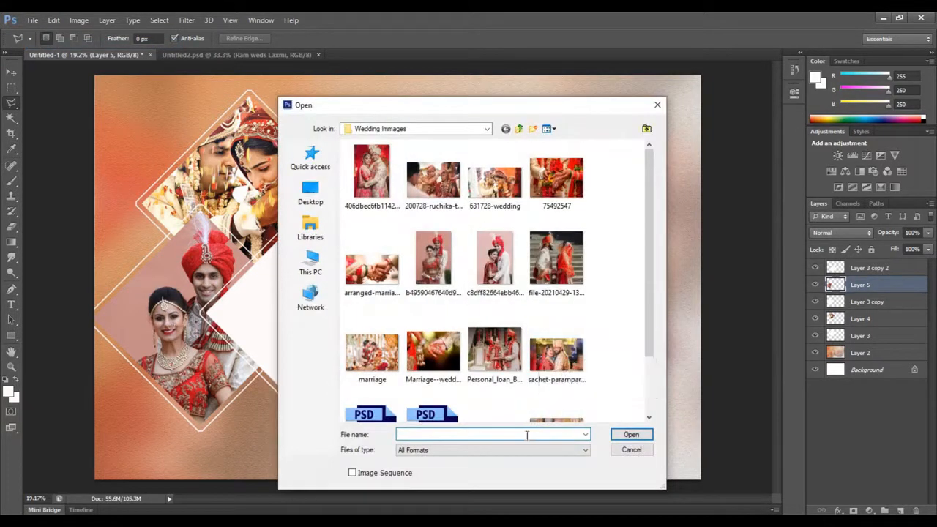
click(556, 362)
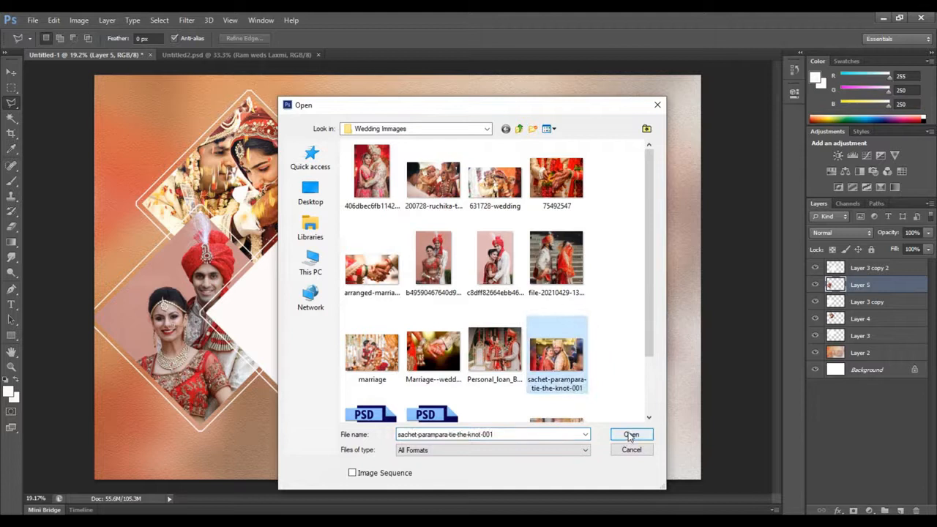
click(630, 434)
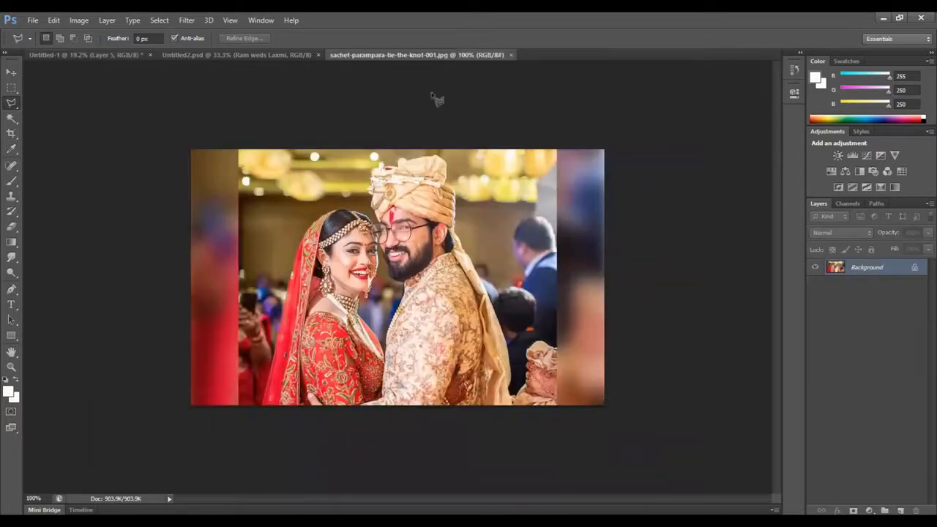
key(ctrl+a)
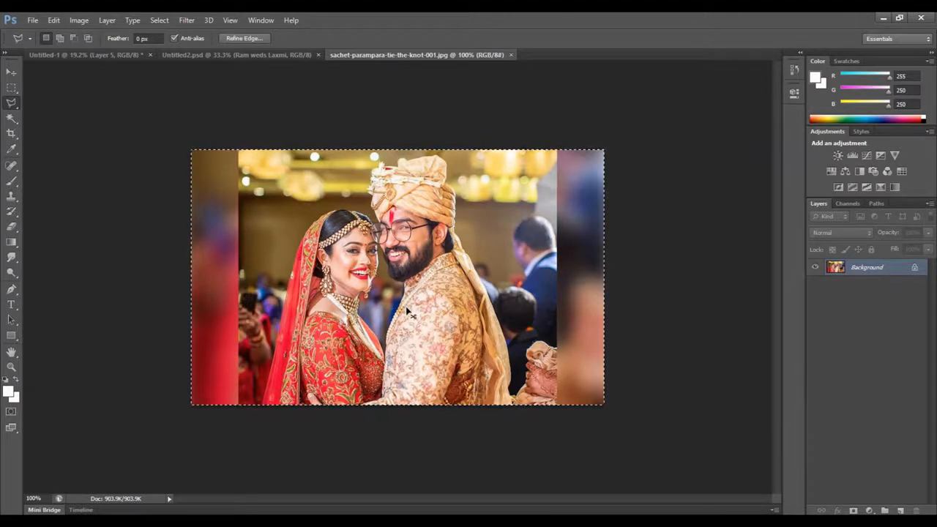
key(ctrl+w)
right_click(320, 316)
click(341, 325)
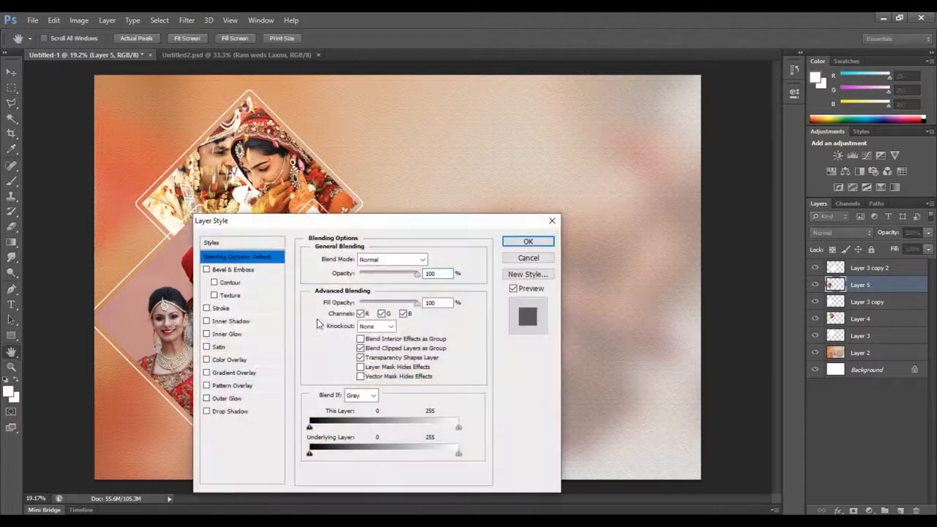
click(538, 253)
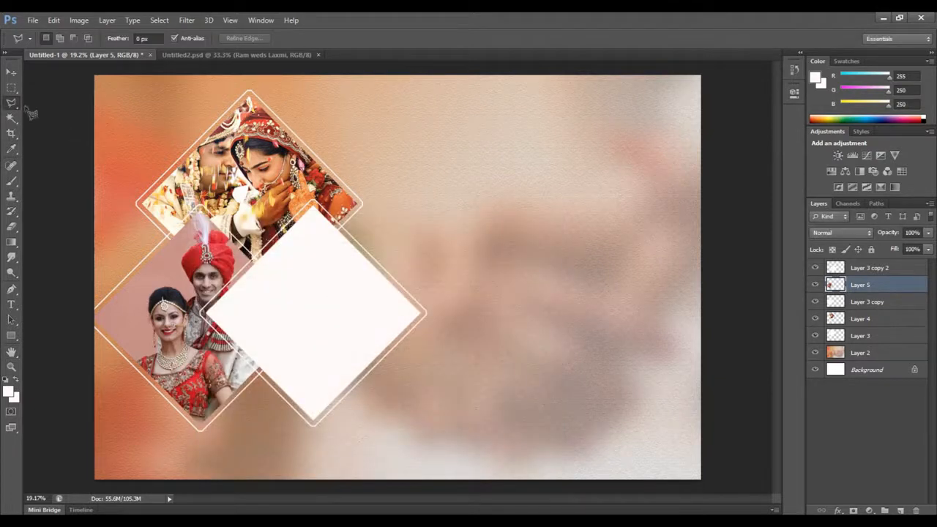
Paste the photo directly above Layer 3 copy 2, then enlarge and position it so the couple covers the right diamond
click(11, 72)
right_click(319, 279)
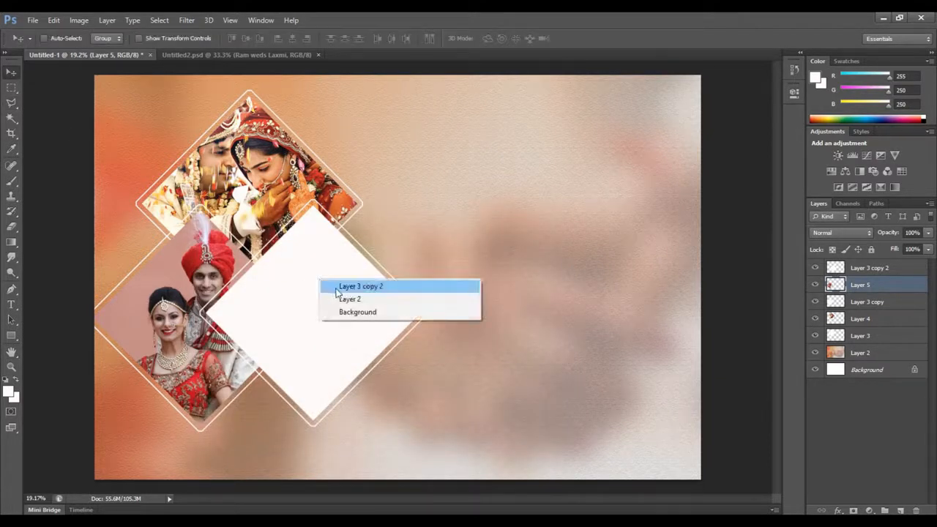
click(337, 288)
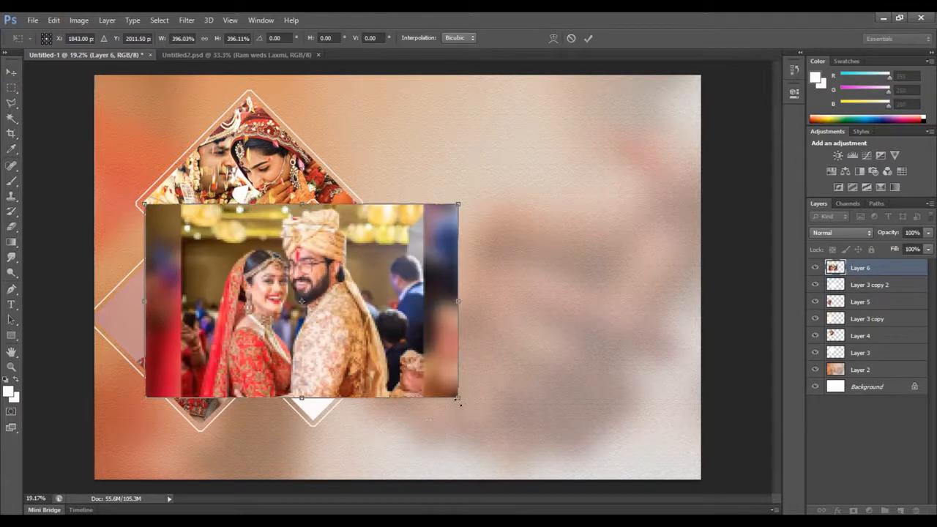
drag(456, 398, 515, 429)
mouse_move(380, 371)
mouse_down()
mouse_move(403, 448)
mouse_move(368, 379)
mouse_up()
key(Return)
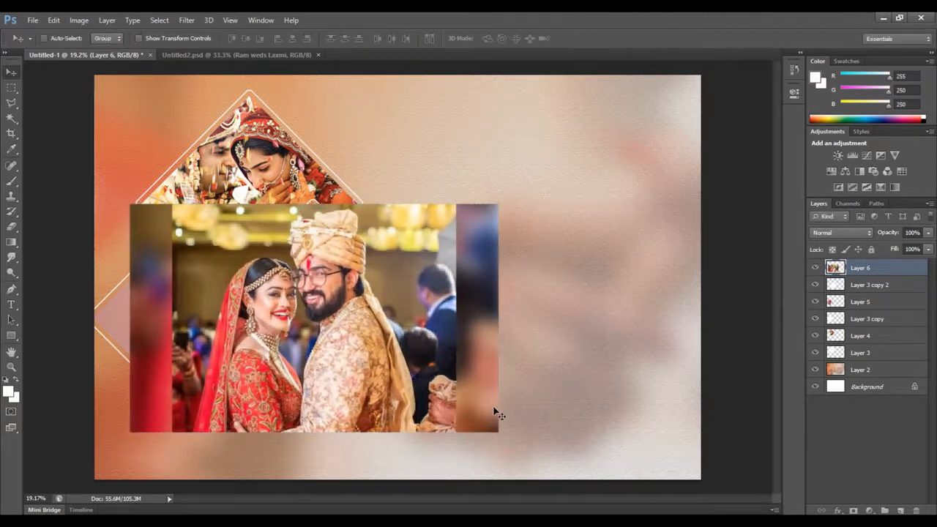
right_click(354, 323)
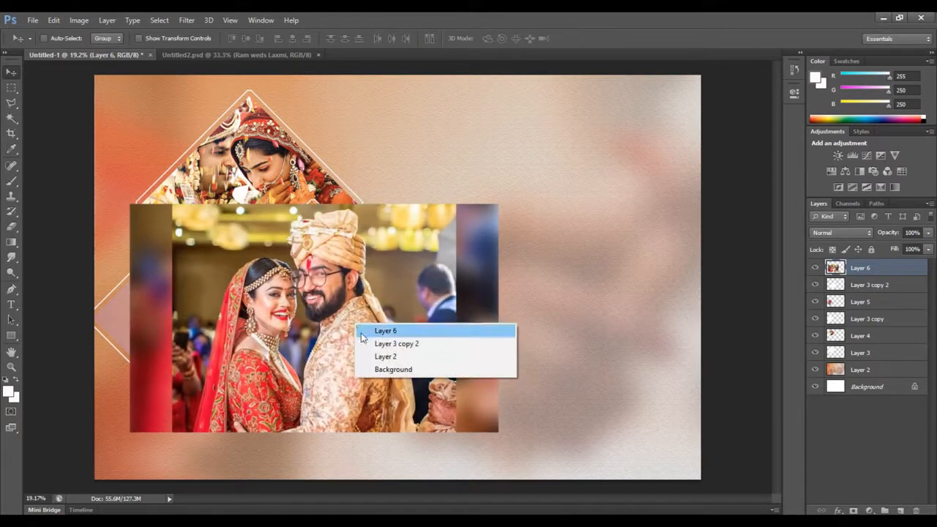
click(380, 333)
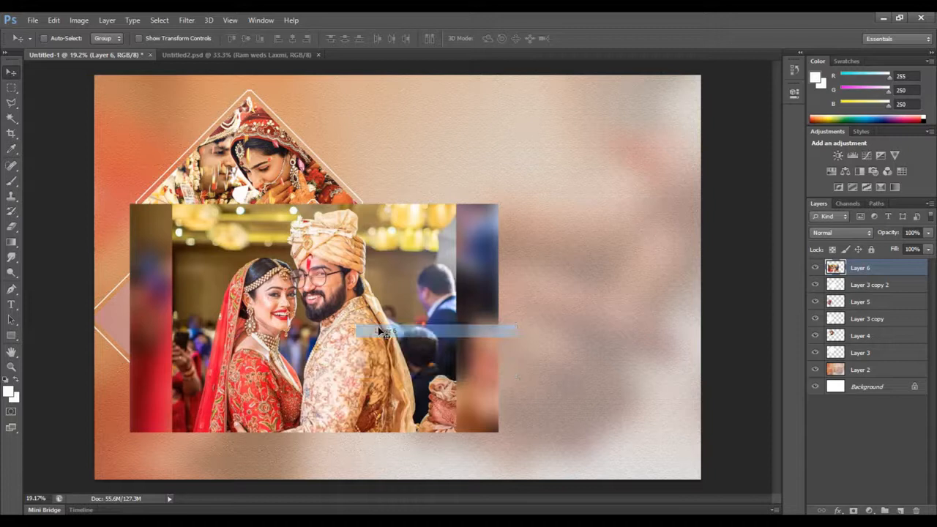
click(11, 117)
click(59, 130)
click(327, 339)
key(ctrl+d)
Select the right diamond's white interior on Layer 3 copy 2 with the Magic Wand
click(11, 72)
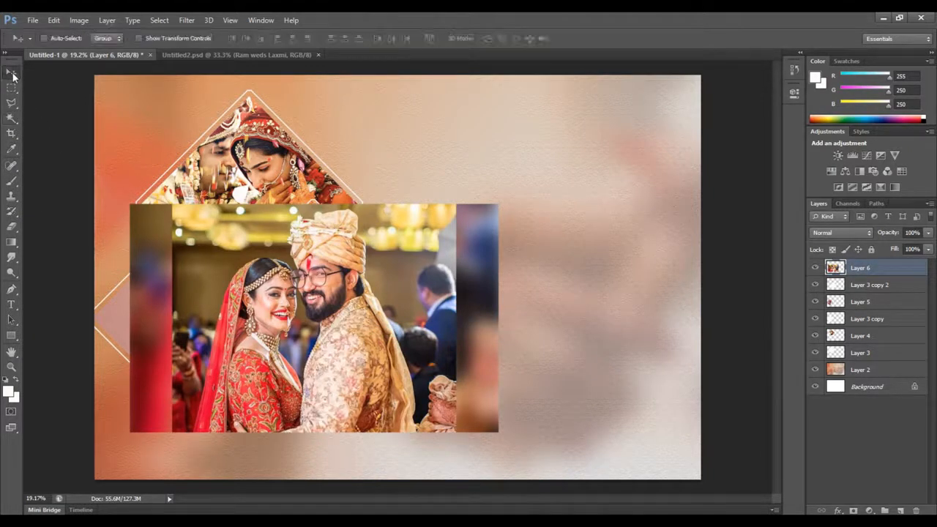
right_click(359, 327)
click(408, 346)
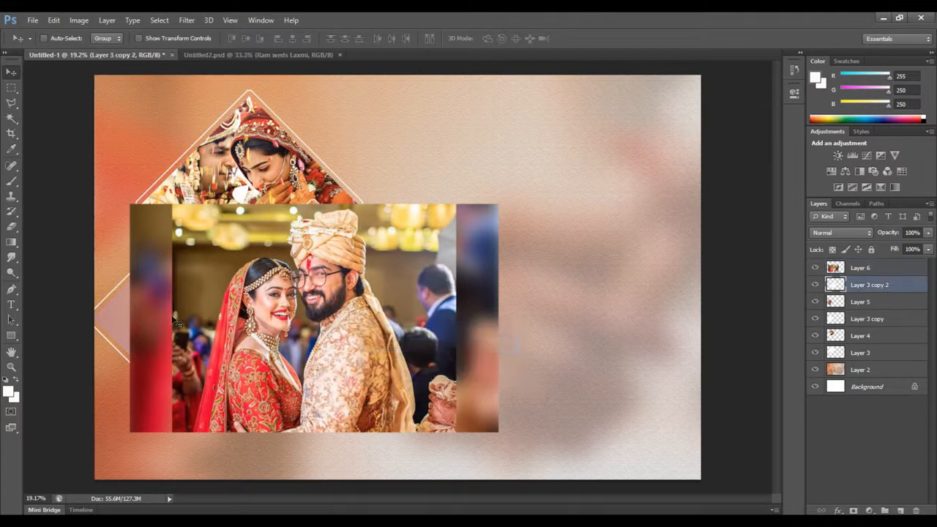
click(12, 118)
click(323, 335)
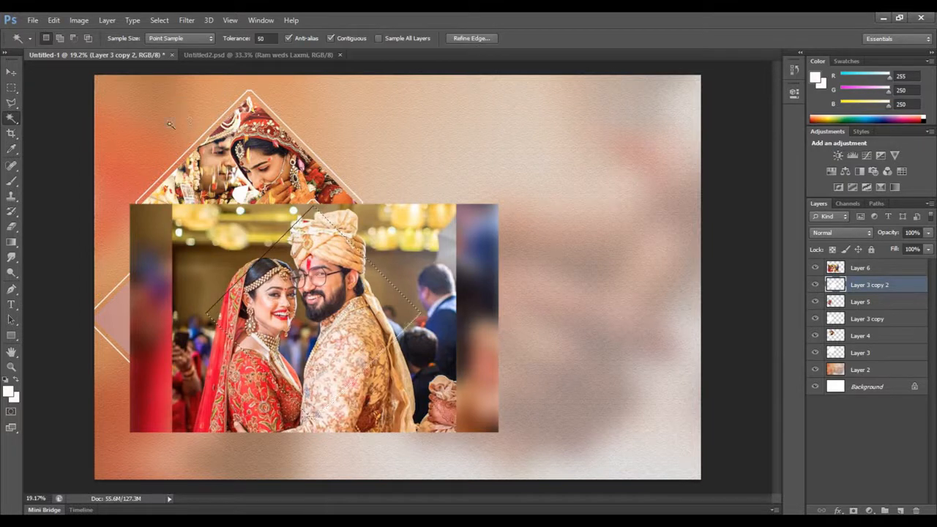
Delete the part of the Layer 6 photo outside the right diamond using the inverted selection, and clear the selection
click(11, 71)
right_click(157, 293)
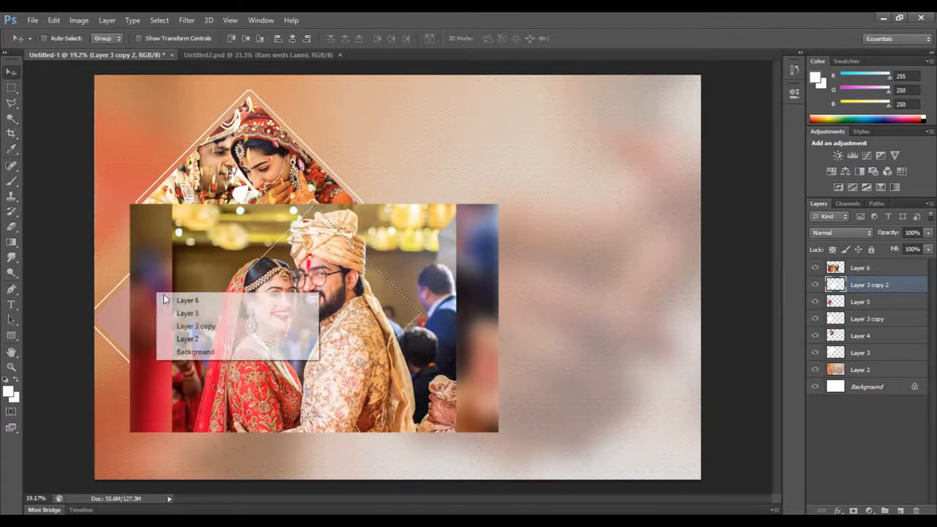
click(166, 298)
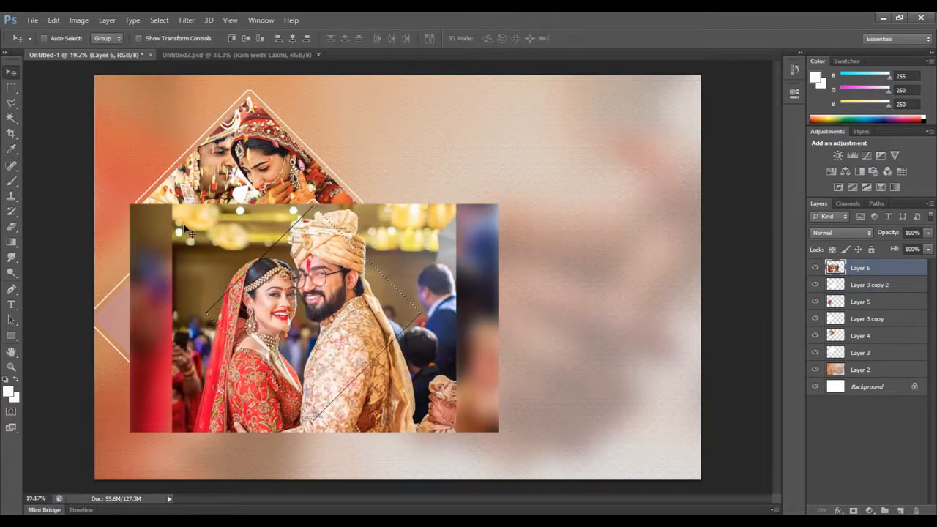
click(161, 20)
click(175, 66)
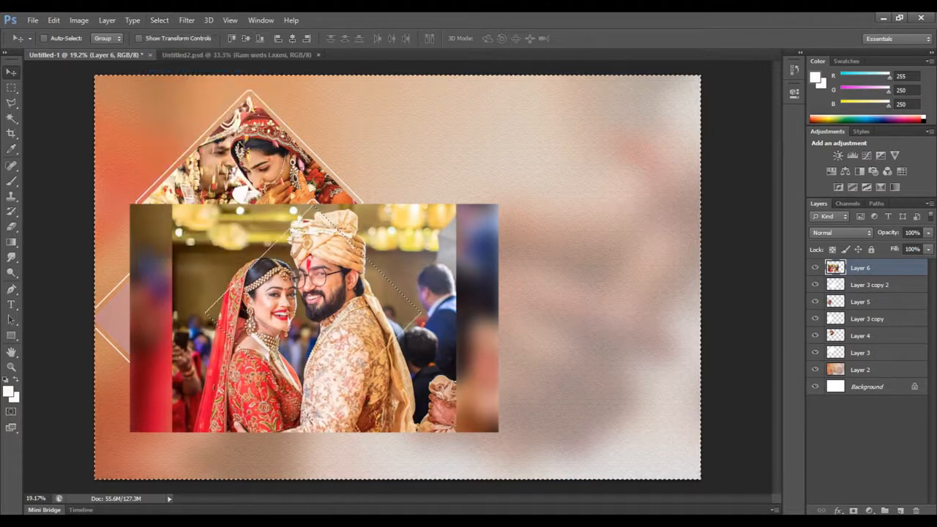
key(Delete)
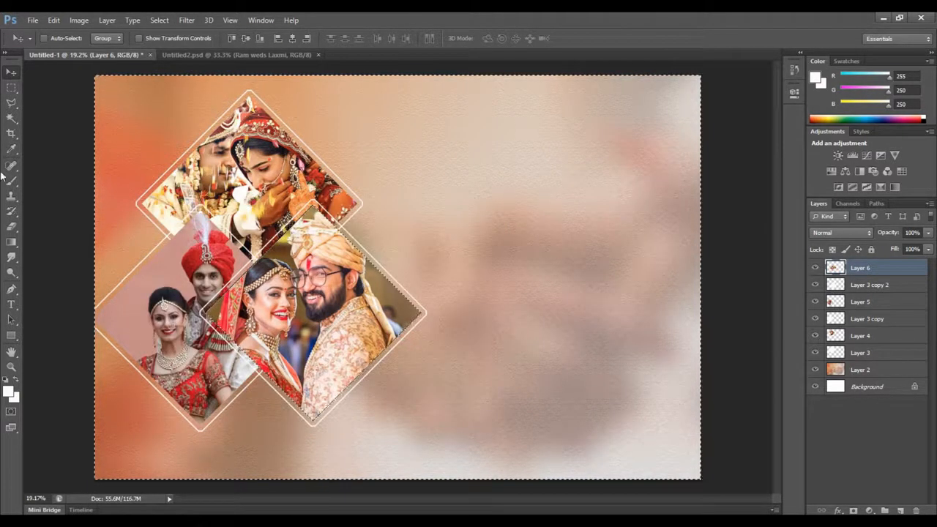
click(11, 107)
click(324, 310)
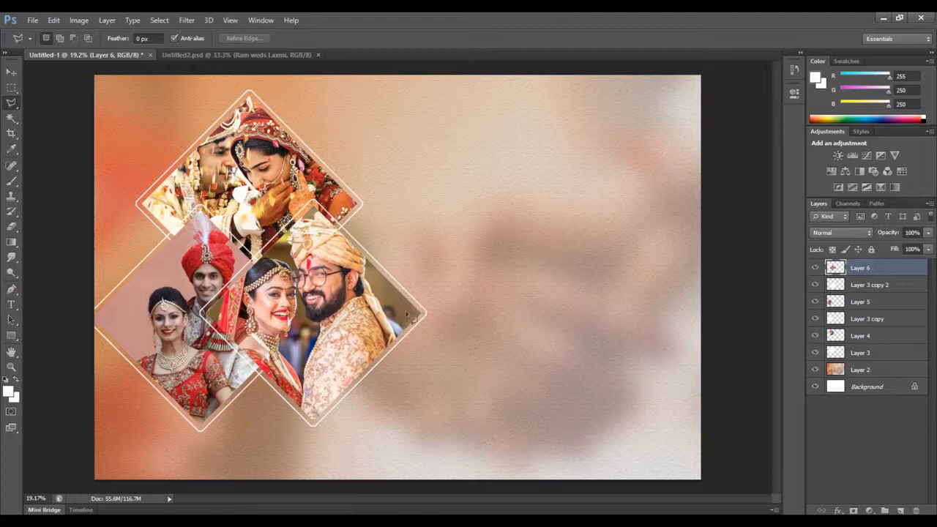
Shift the left and right diamonds together with their photos slightly to the right
click(11, 73)
right_click(311, 308)
click(335, 318)
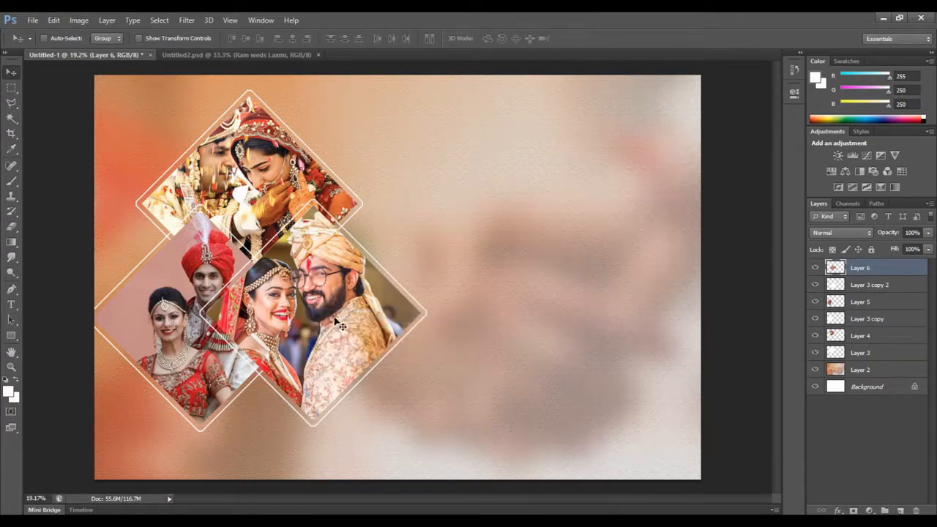
Open the 406dbec6fb1142911def1beba2e2cd63 photo, copy it into the lower-right corner of the album page above Layer 5, and close its file
key(ctrl+o)
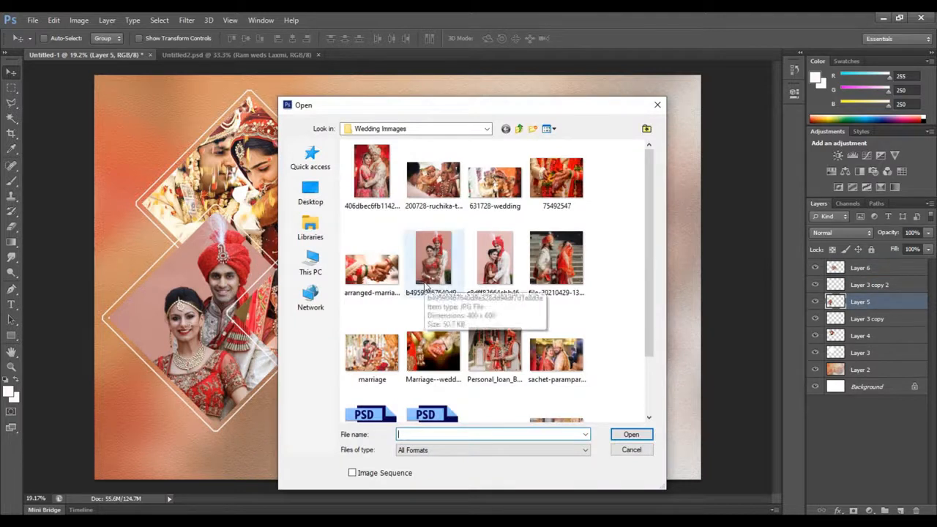
click(371, 172)
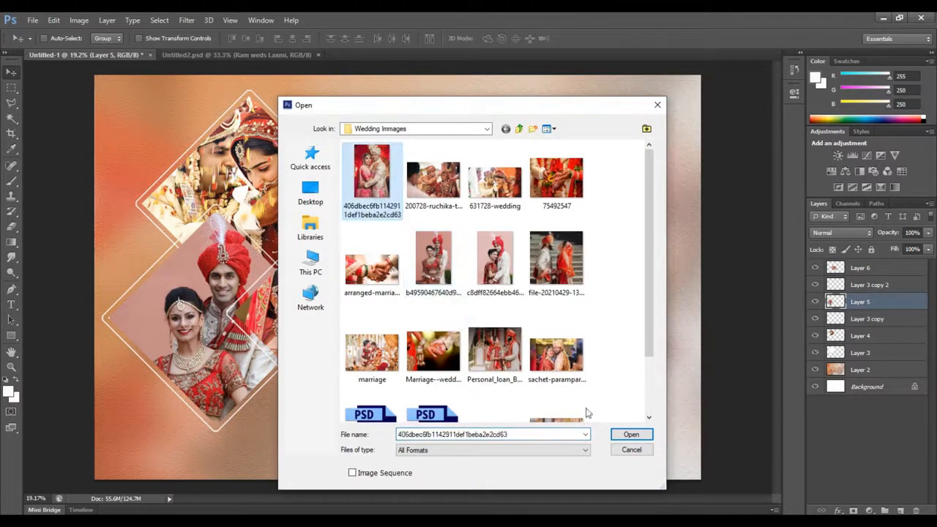
click(628, 434)
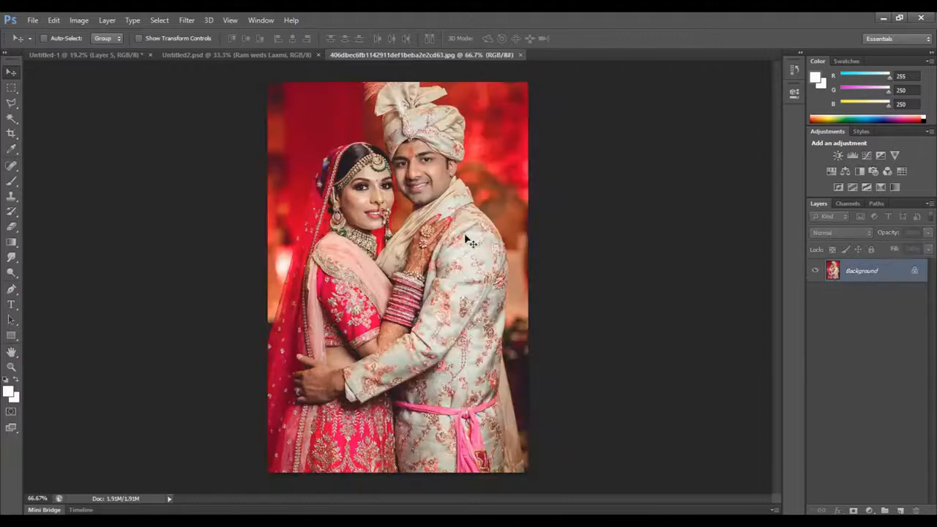
drag(465, 59, 691, 109)
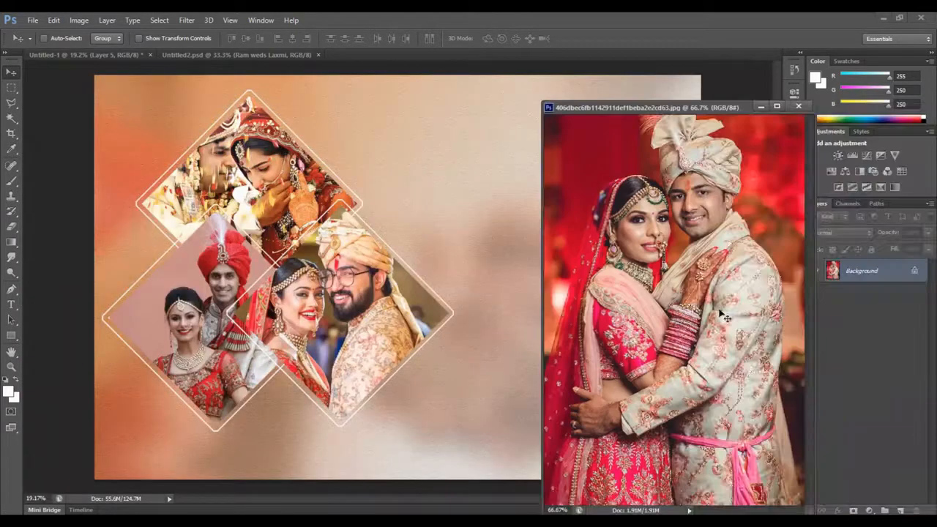
drag(455, 295, 682, 420)
click(798, 107)
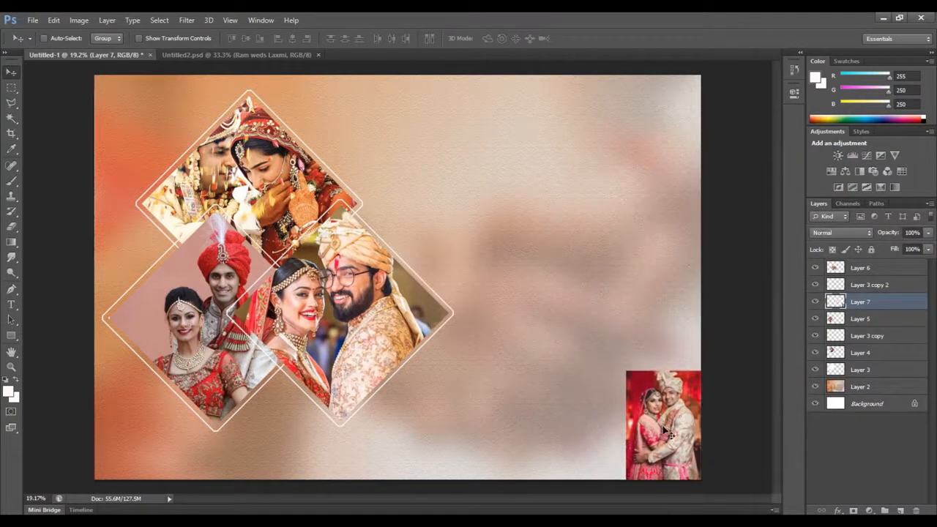
Enlarge the new couple photo to the full page height and move it right so it fills the page's right half
key(ctrl+t)
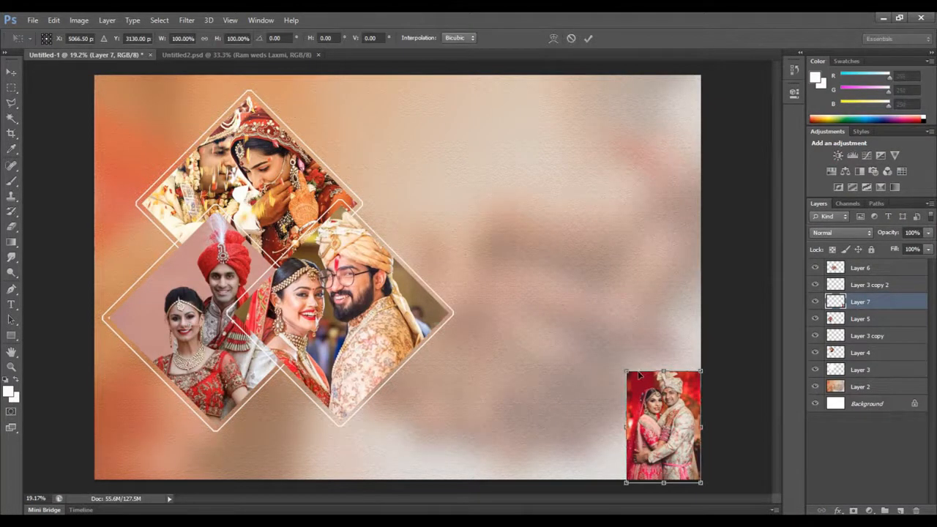
drag(626, 372, 411, 85)
key(Return)
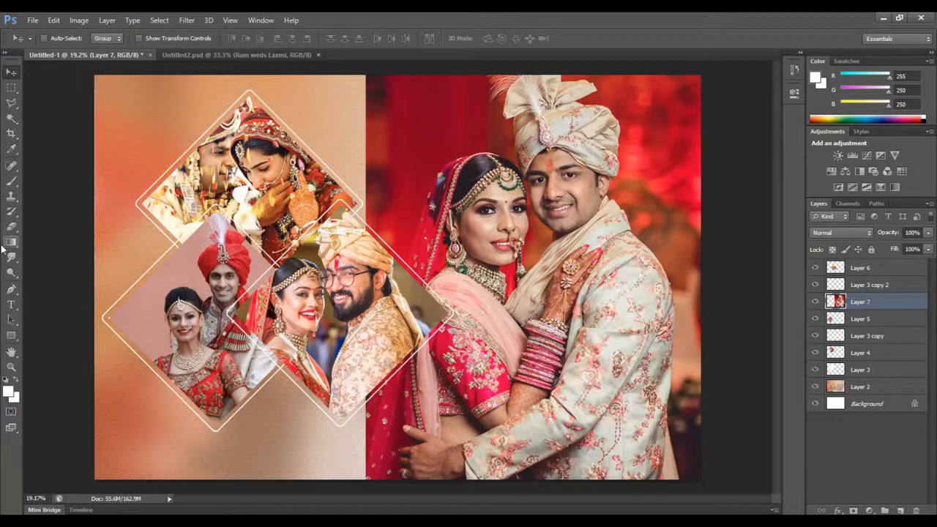
drag(579, 327, 610, 327)
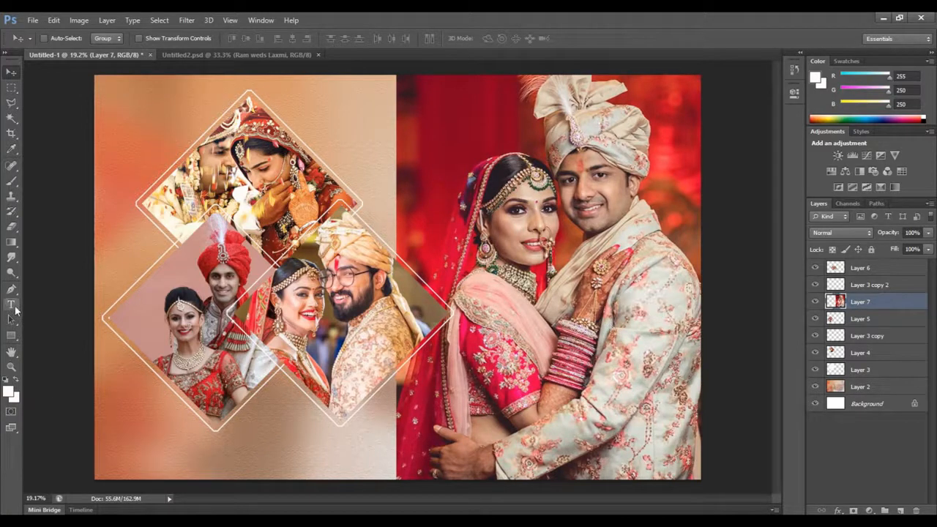
Soften the left edge of the large couple photo with a 1200 px Eraser, redoing the first stroke closer to the edge
click(11, 229)
click(61, 227)
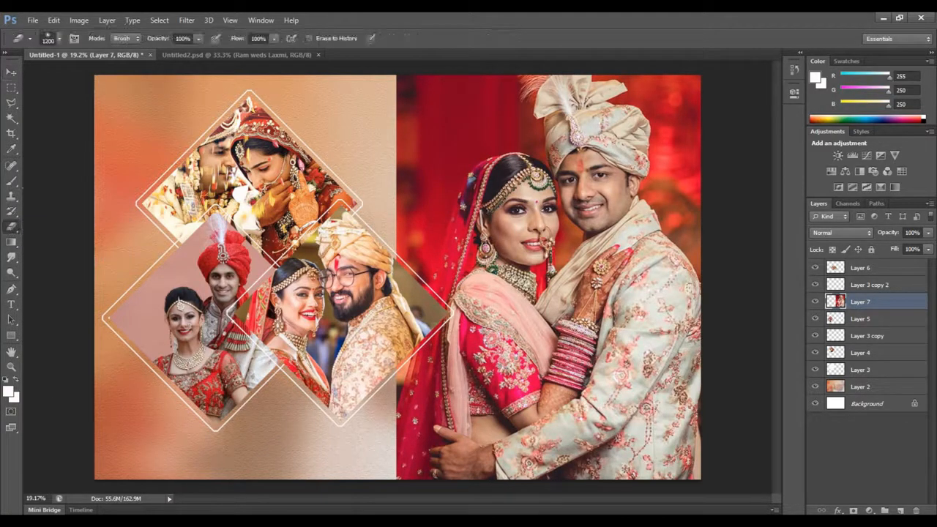
mouse_move(388, 81)
mouse_down()
mouse_move(388, 461)
mouse_move(418, 79)
mouse_move(416, 428)
mouse_up()
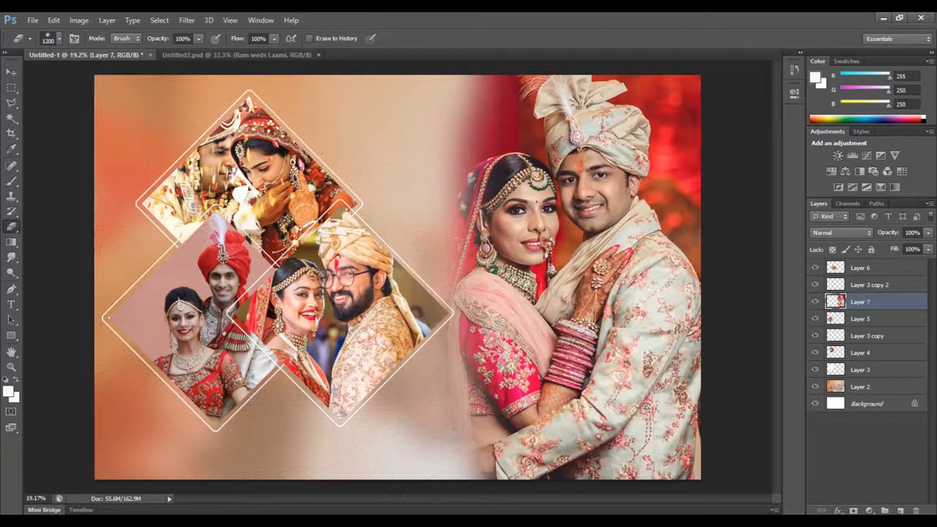
key(ctrl+z)
drag(439, 76, 439, 476)
mouse_move(447, 413)
mouse_down()
mouse_move(437, 475)
mouse_move(436, 340)
mouse_up()
click(437, 86)
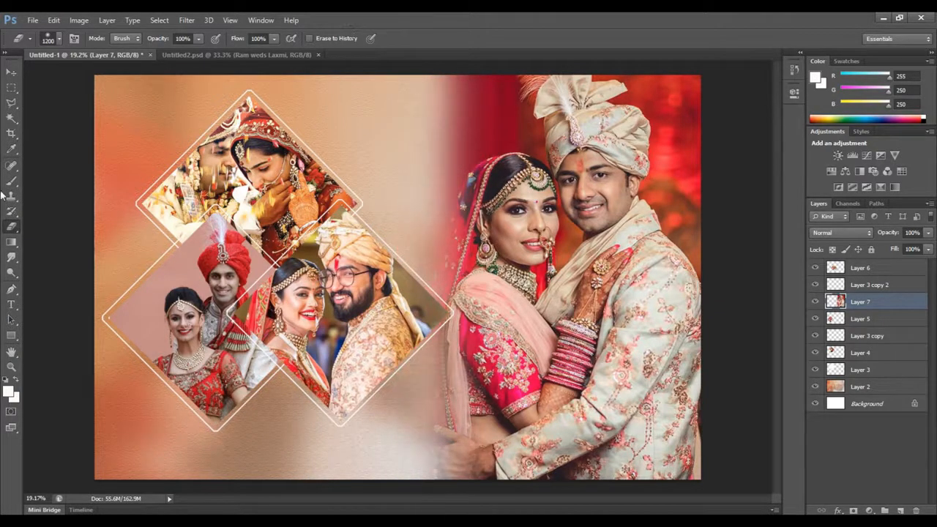
click(10, 88)
click(11, 89)
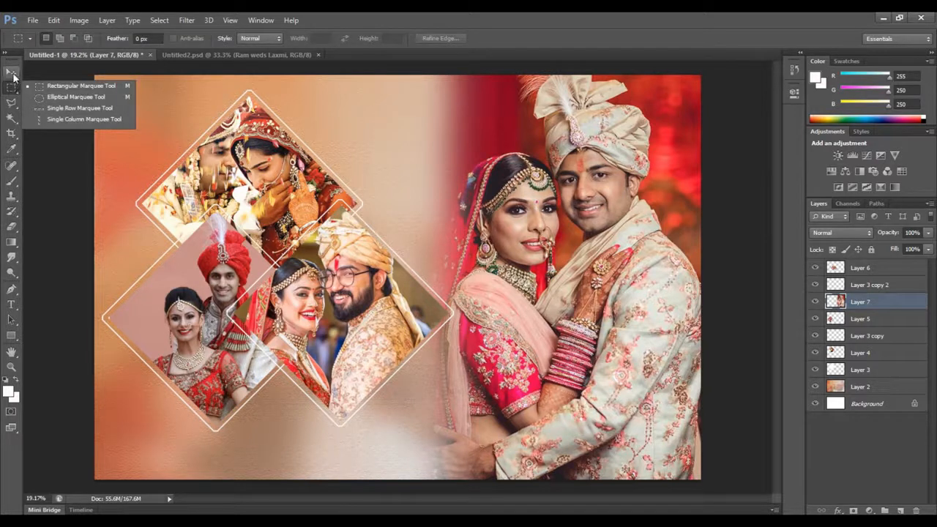
click(11, 72)
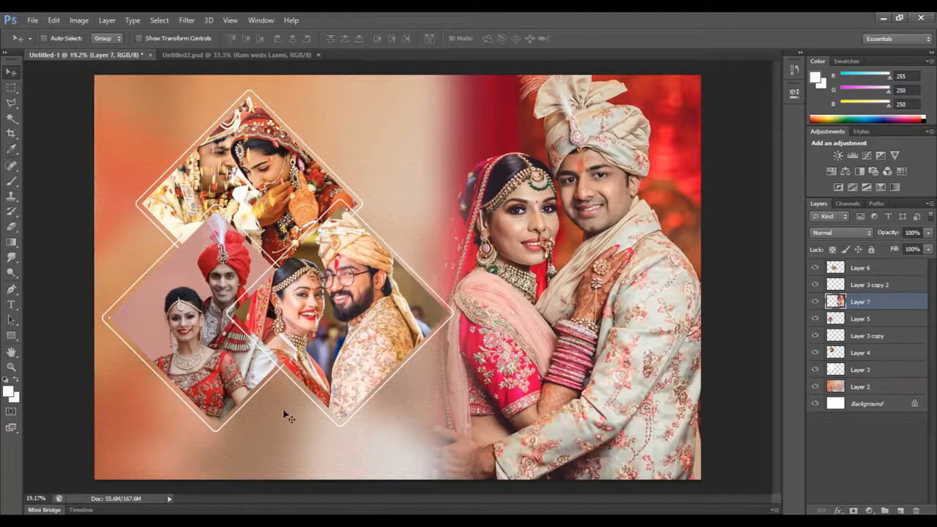
Add the white text "Happy Wedding" in Rage Italic below the diamond frames
click(13, 306)
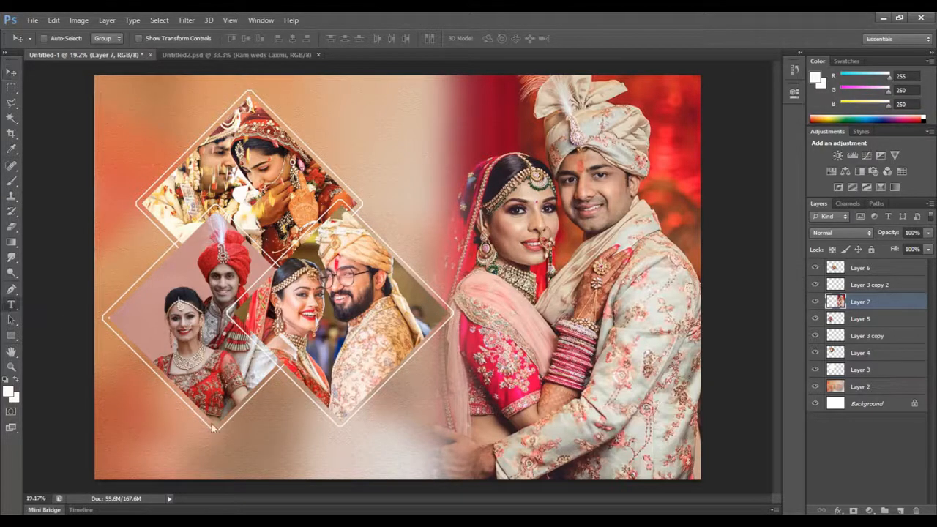
click(271, 424)
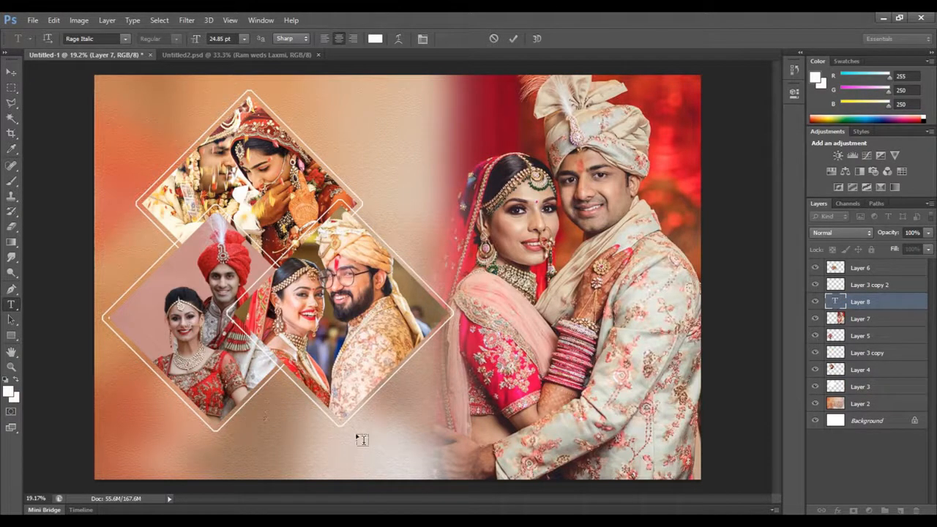
text(Happy)
text(Wedding)
key(ctrl+Return)
Enlarge the Happy Wedding text and position it under the diamonds, extending over the large photo's lower left part
key(ctrl+t)
drag(315, 425, 523, 497)
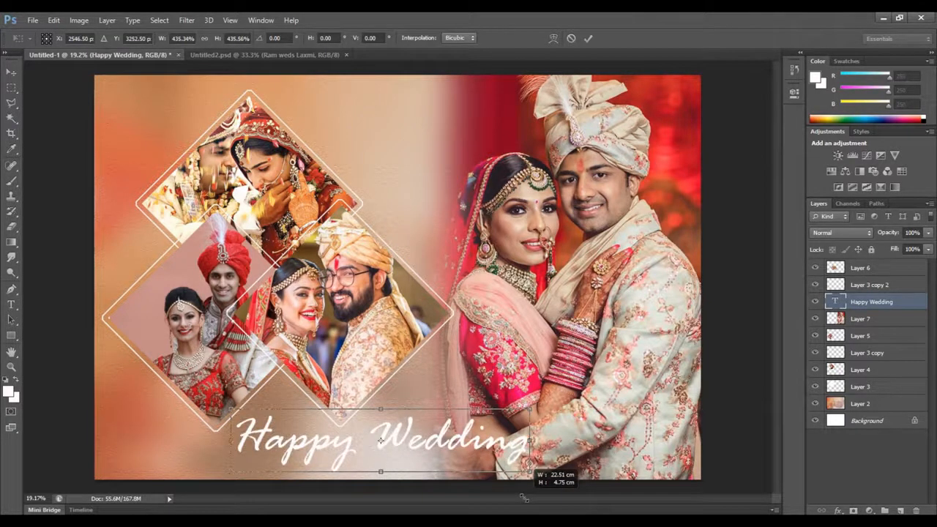
key(Return)
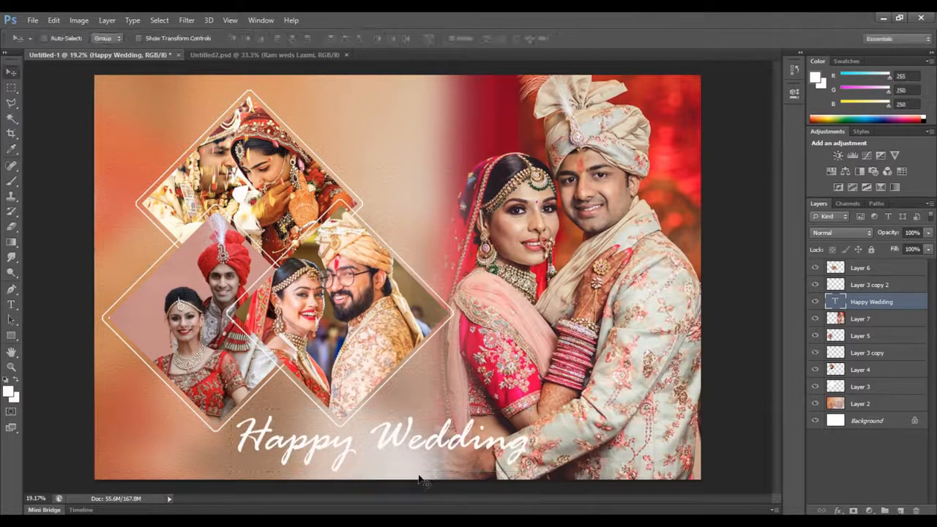
mouse_move(389, 444)
mouse_down()
mouse_move(373, 444)
mouse_move(397, 440)
mouse_up()
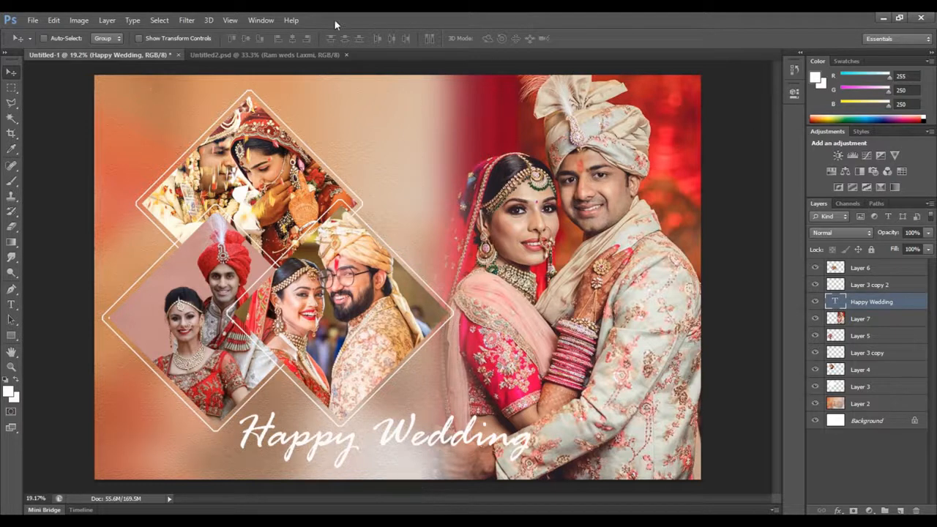
Add an Outer Glow layer style to the Happy Wedding text and keep the text in view beside its settings
click(107, 20)
mouse_move(147, 86)
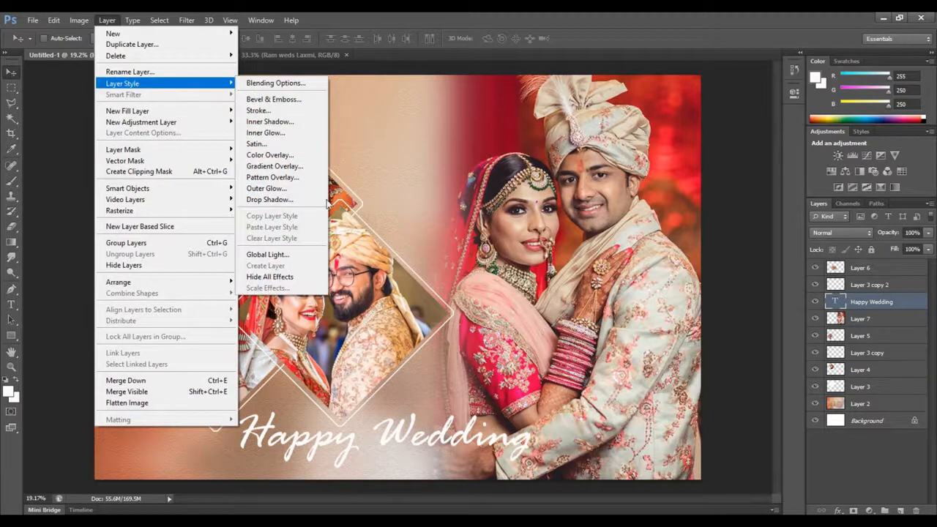
click(302, 191)
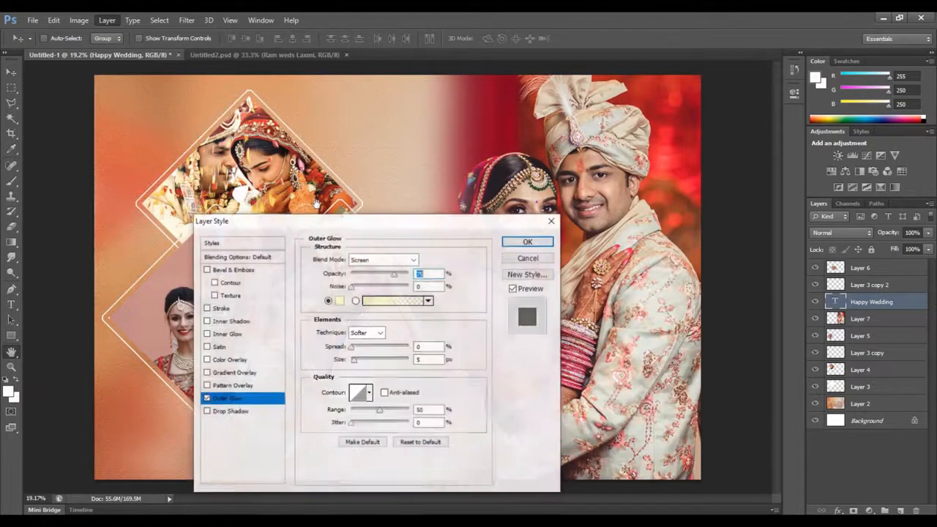
drag(416, 220, 672, 90)
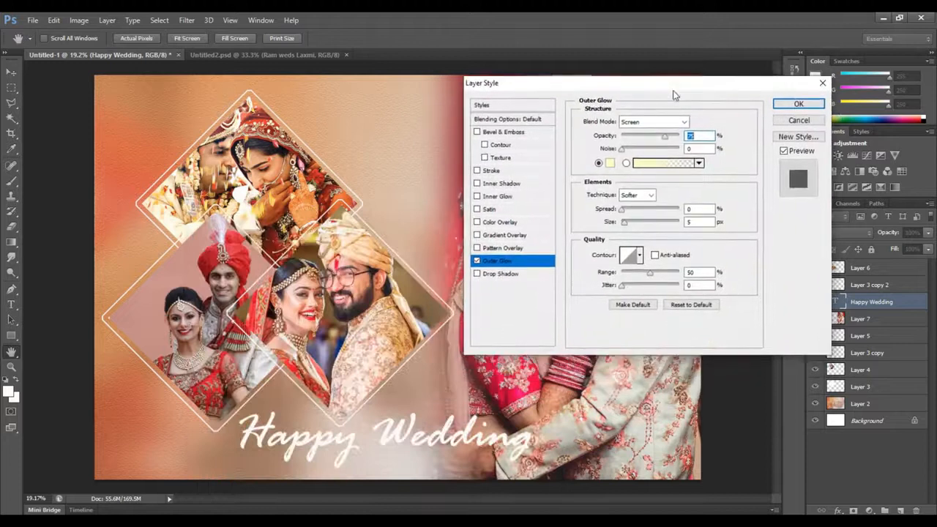
Try a violet-to-orange gradient preset for the outer glow
click(644, 164)
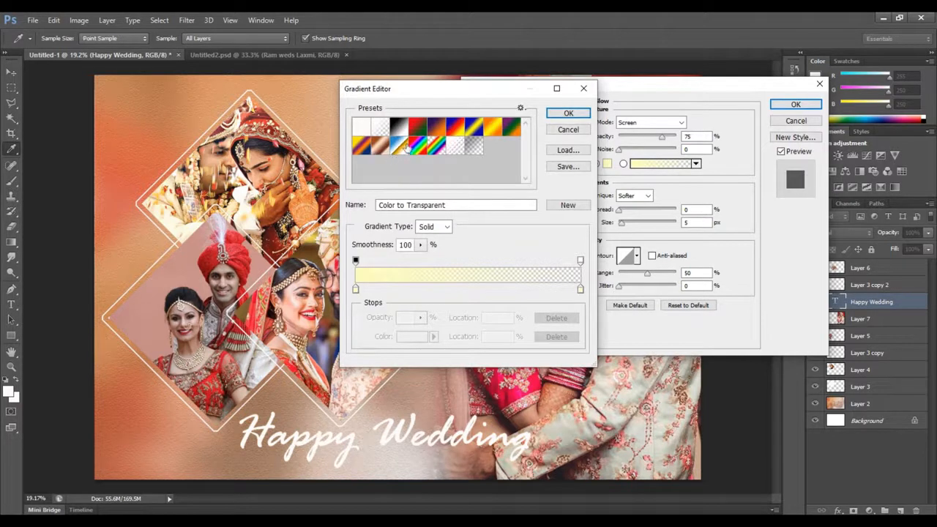
click(438, 130)
click(568, 113)
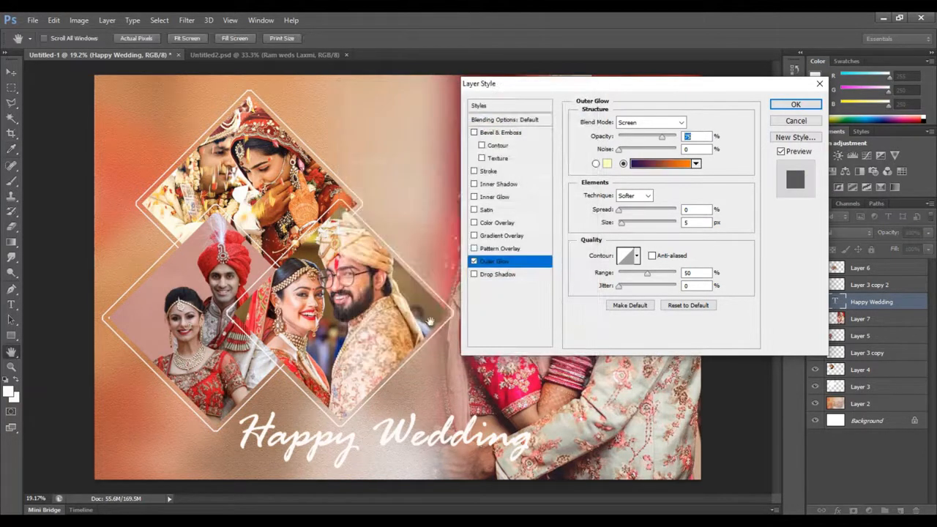
Set the outer glow to the solid orange colour f87b16
click(607, 164)
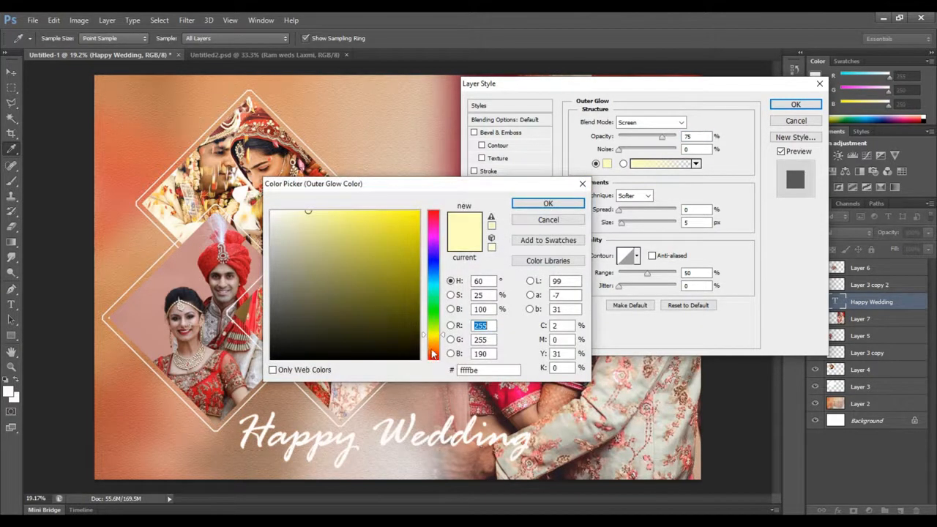
click(431, 349)
click(405, 214)
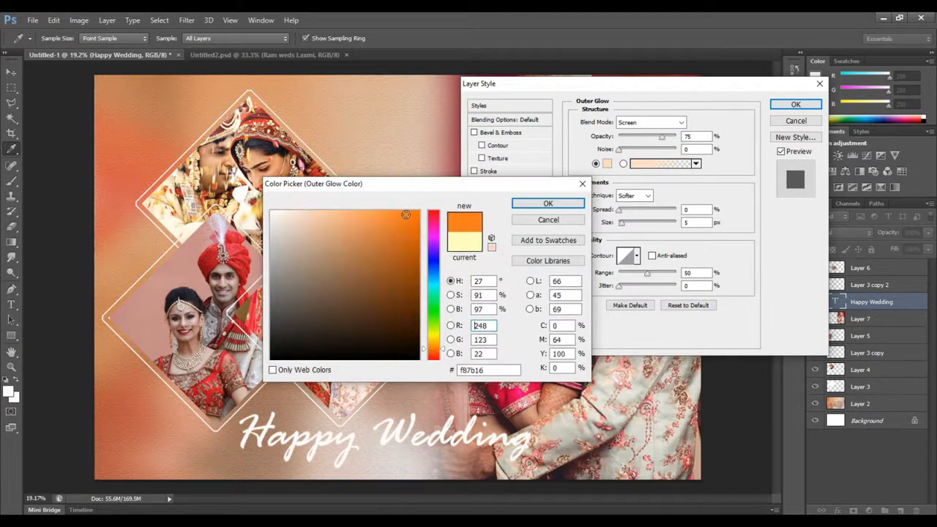
click(548, 205)
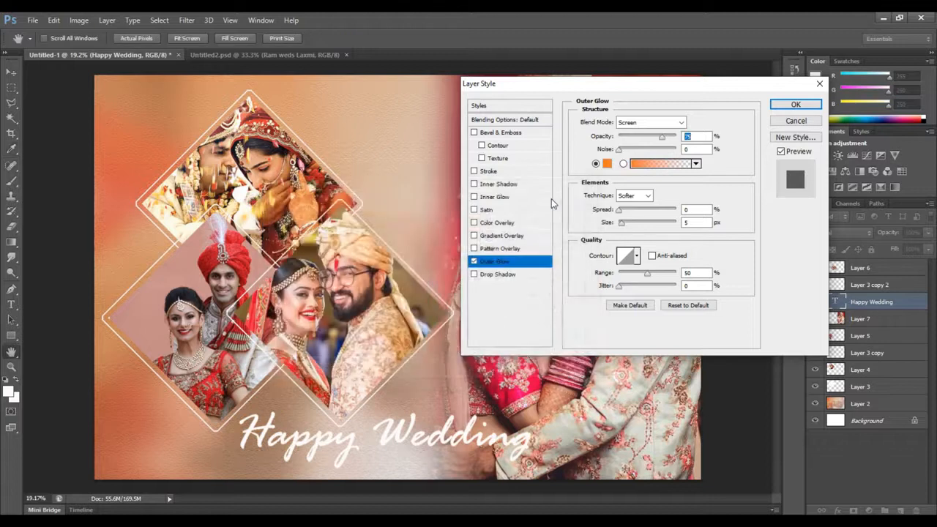
Set the outer glow's opacity to 82%, size to 68 px and range to 59%, raise its spread slightly, and apply the style
drag(664, 142, 664, 174)
mouse_move(624, 226)
mouse_down()
mouse_move(647, 225)
mouse_move(638, 228)
mouse_up()
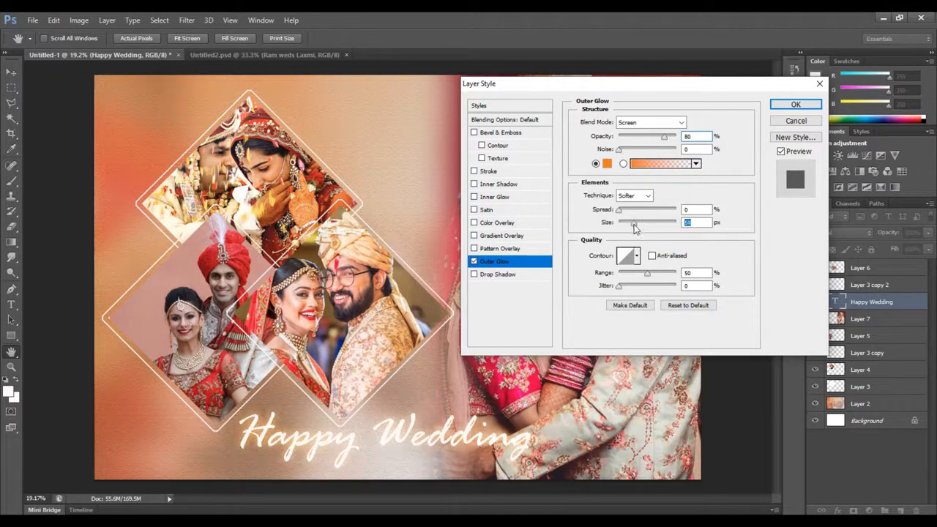
drag(618, 210, 622, 210)
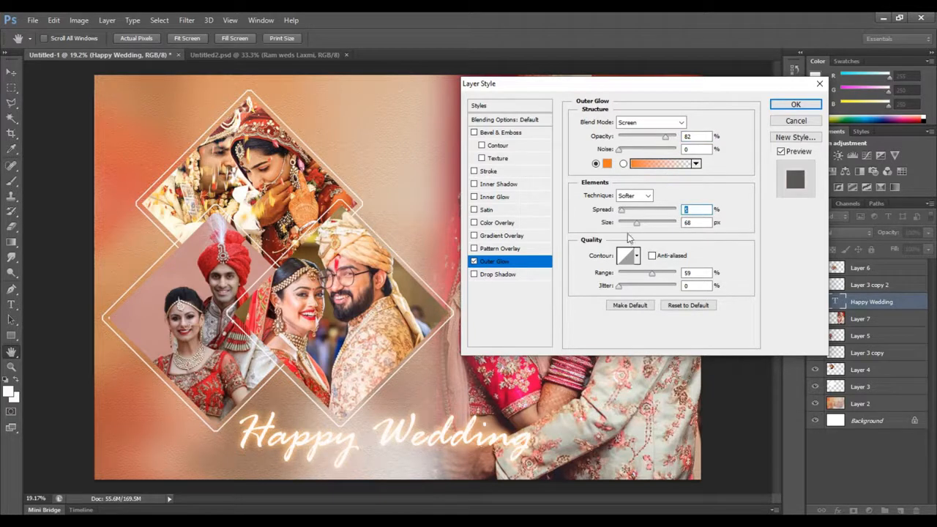
click(788, 106)
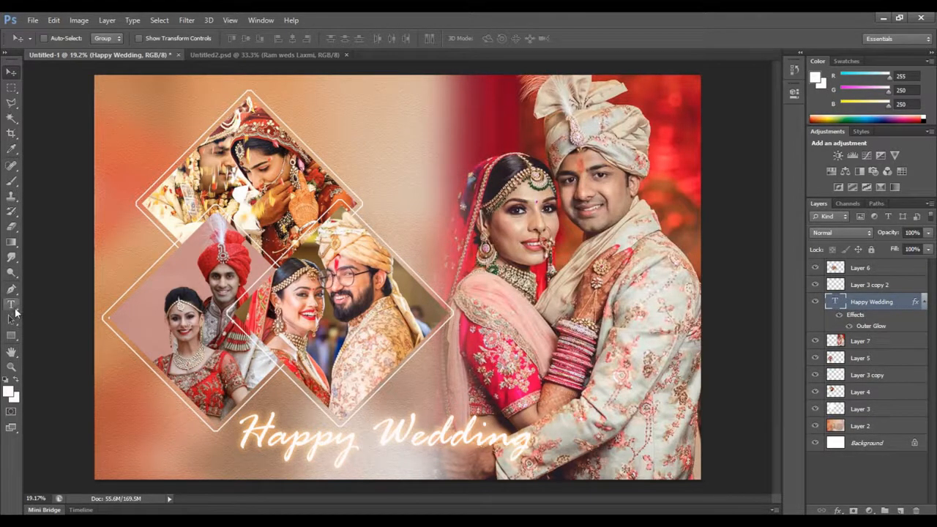
Add a white Rage Italic text line with the couple's names joined by "weds" in the blank area beside the top diamond
key(t)
click(387, 147)
text(Ram weds Lax)
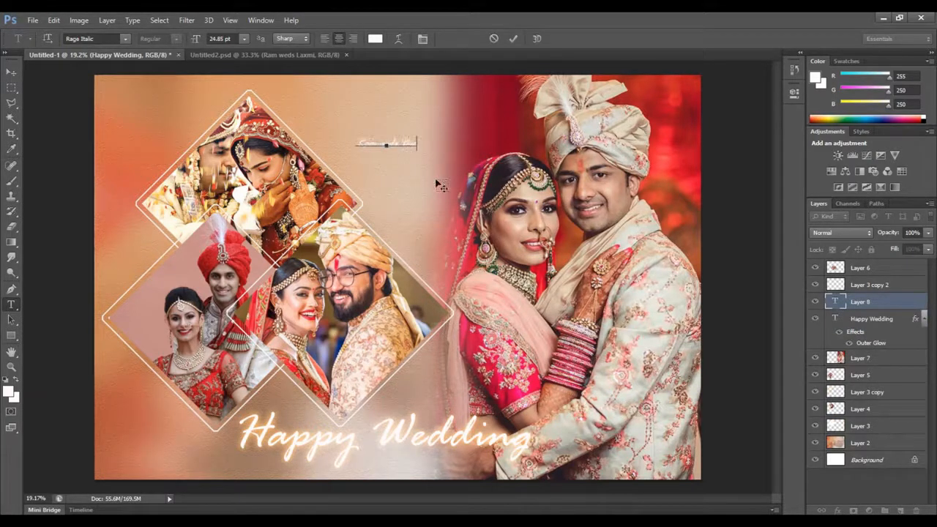
text(m)
text(ka)
click(11, 72)
Scale the couple's names text up to a bit over twice its size and shift it left towards the top diamond frame
key(ctrl+t)
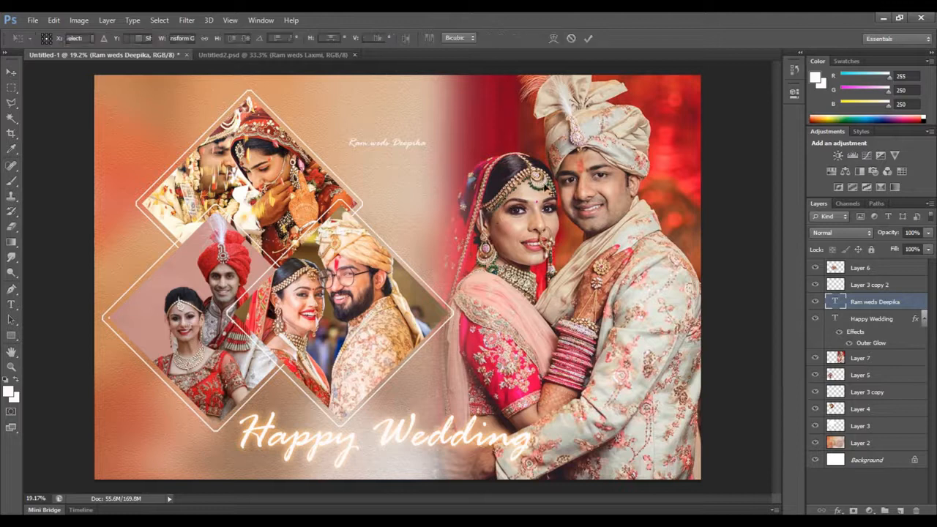
drag(427, 135, 527, 107)
key(Return)
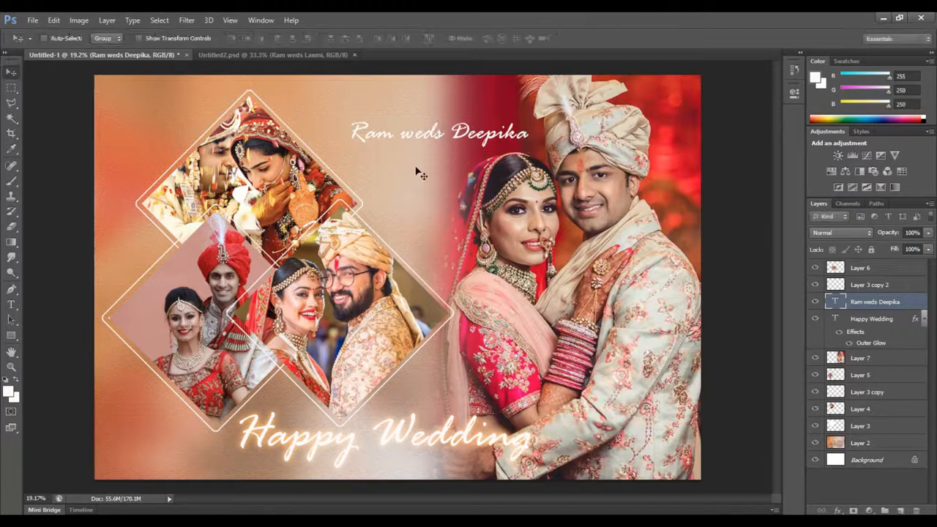
drag(431, 136, 398, 137)
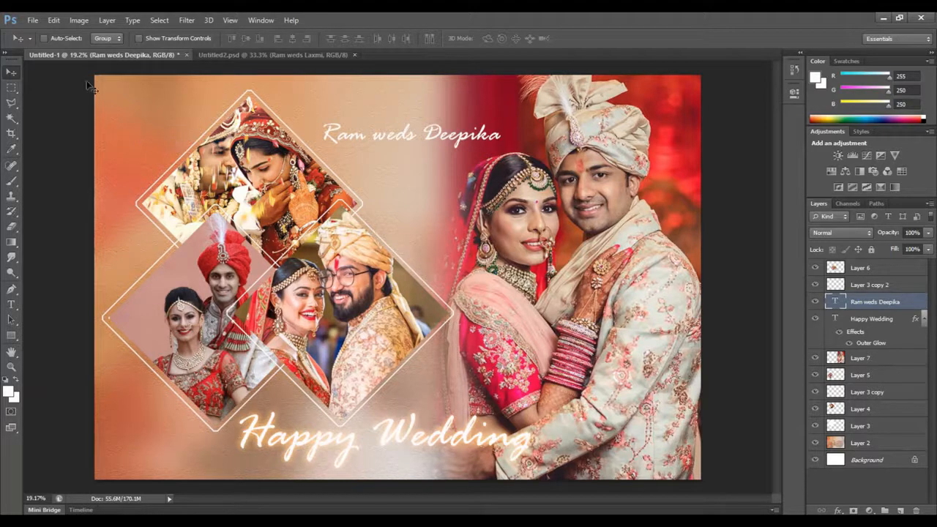
click(107, 20)
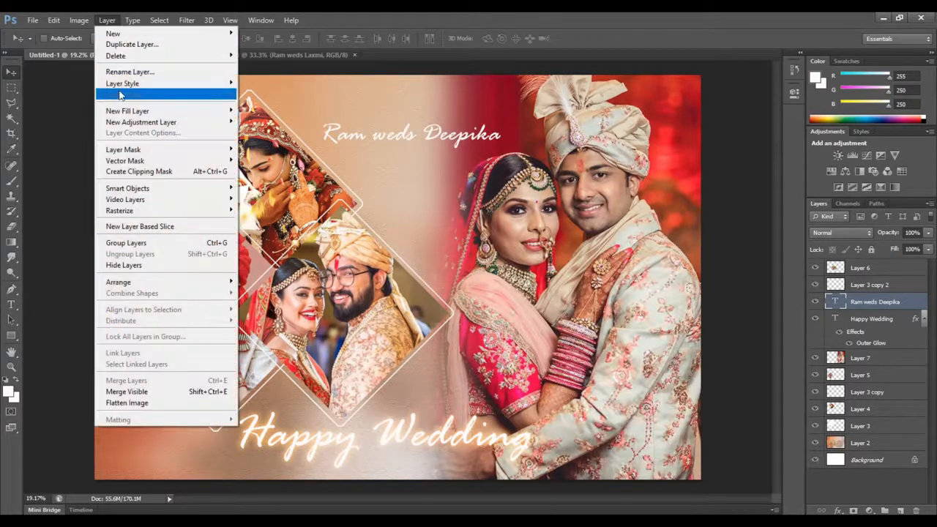
mouse_move(146, 83)
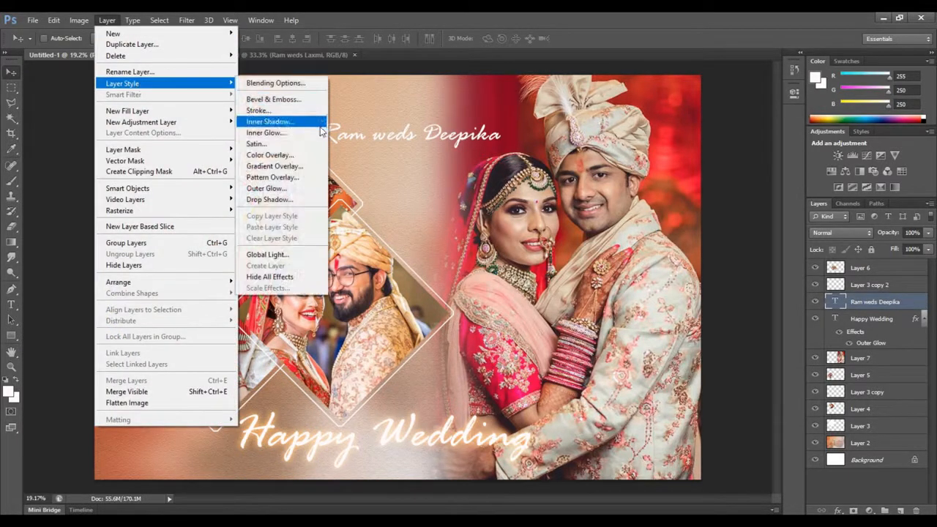
click(283, 187)
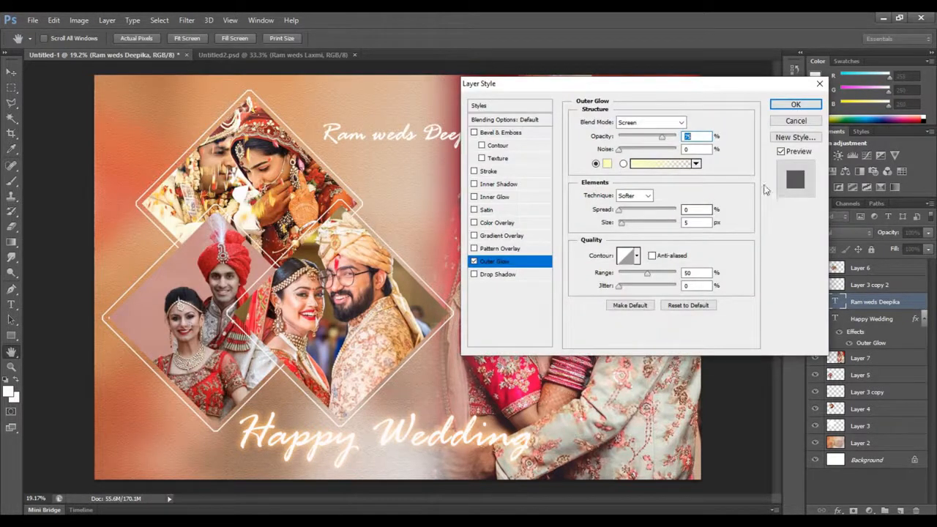
click(796, 120)
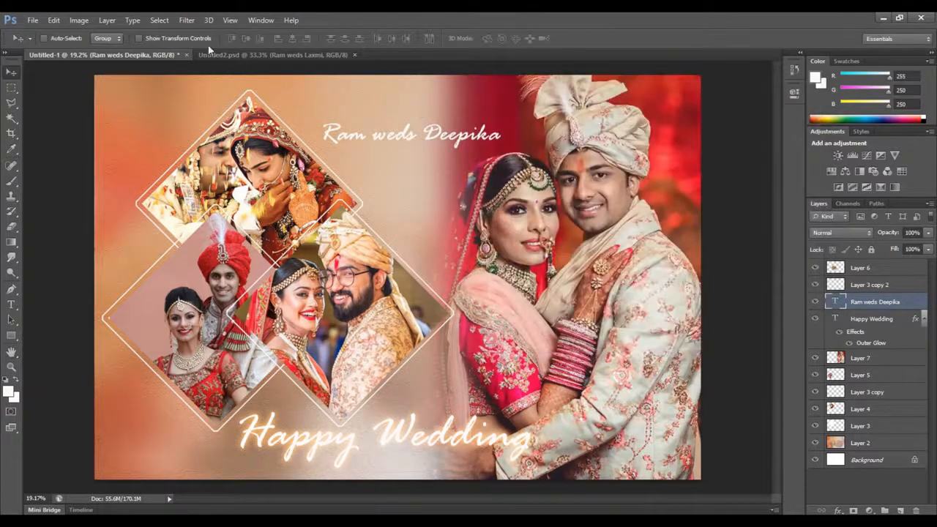
Apply a black Multiply drop shadow at 75% opacity with an increased size to the couple's names text, and nudge the text slightly right
click(107, 20)
mouse_move(126, 84)
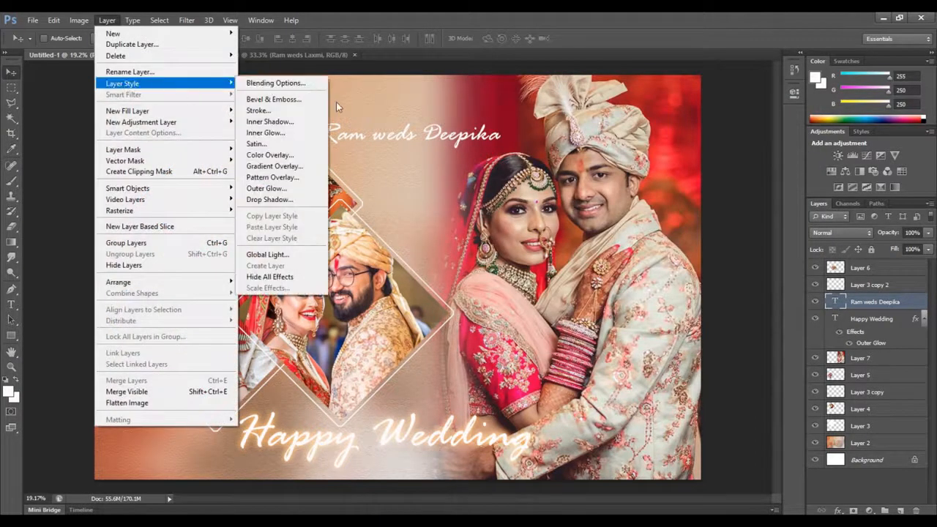
click(285, 201)
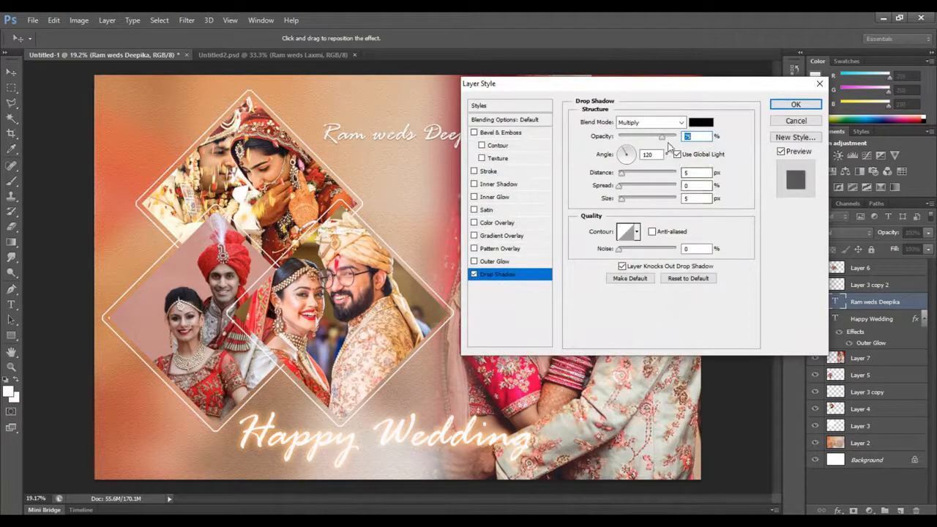
drag(622, 203, 629, 201)
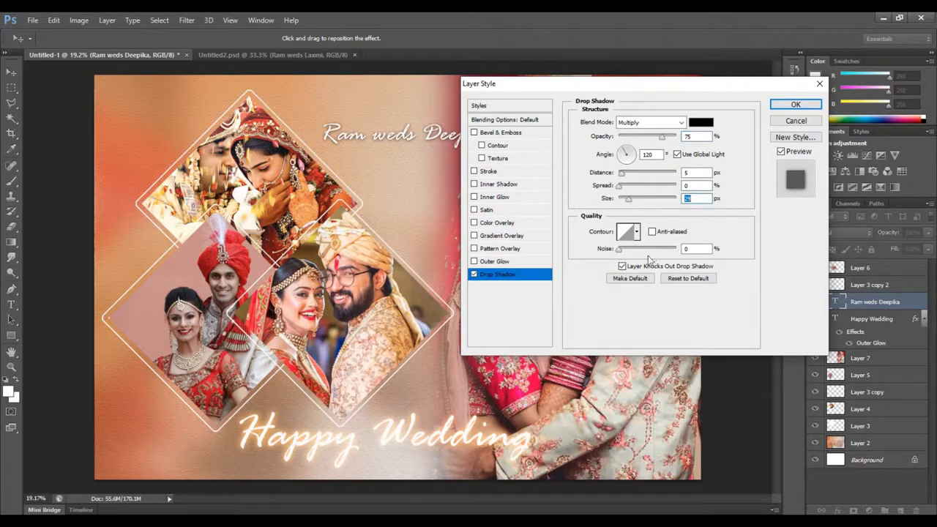
click(620, 251)
drag(629, 200, 631, 202)
click(795, 105)
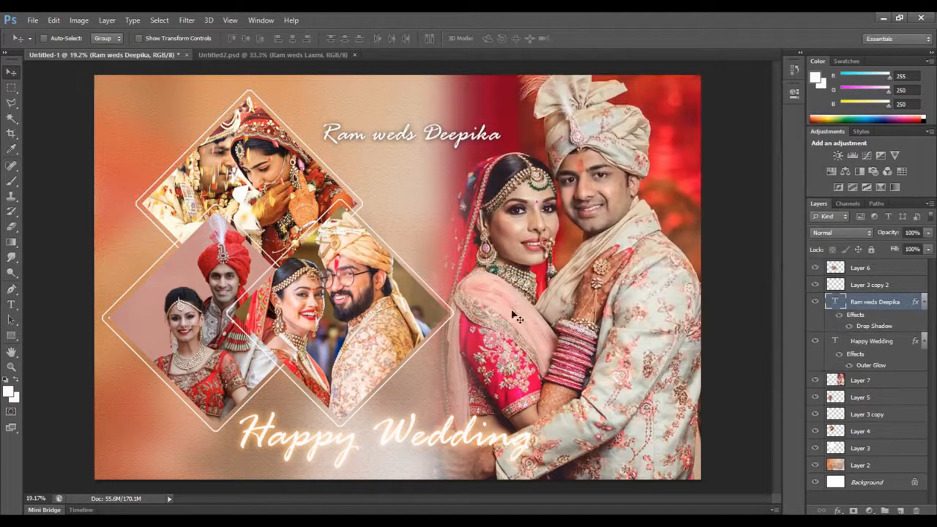
drag(426, 134, 433, 134)
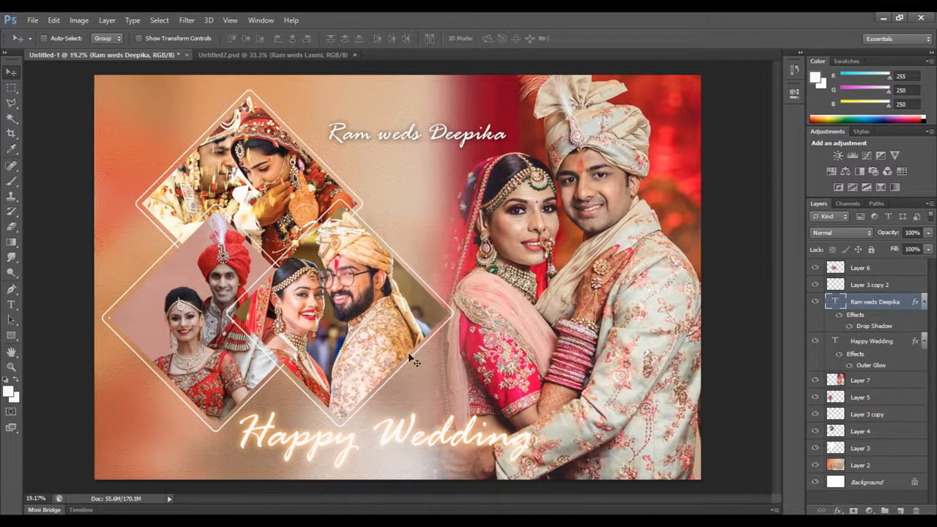
Convert the large couple photo on Layer 7 to black and white using the Default preset of the Black & White adjustment
right_click(610, 236)
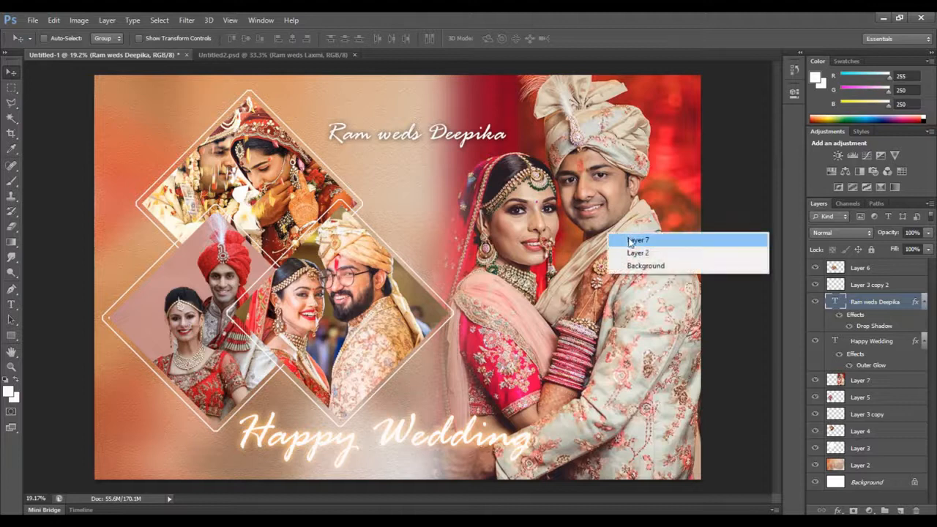
click(627, 241)
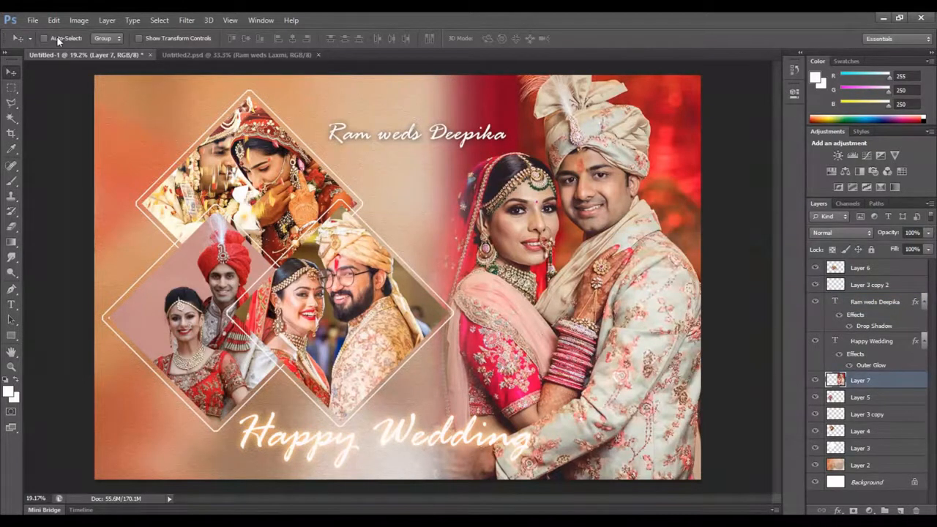
click(155, 21)
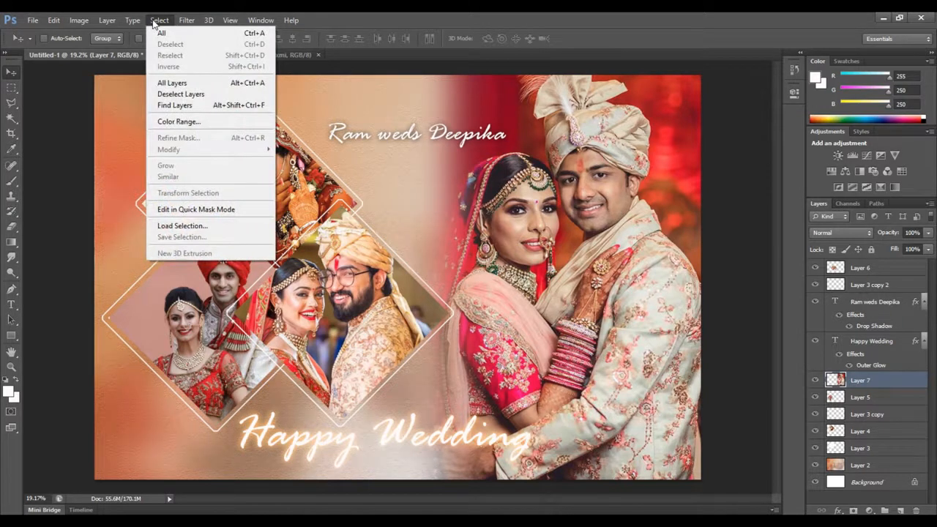
mouse_move(79, 20)
mouse_move(95, 50)
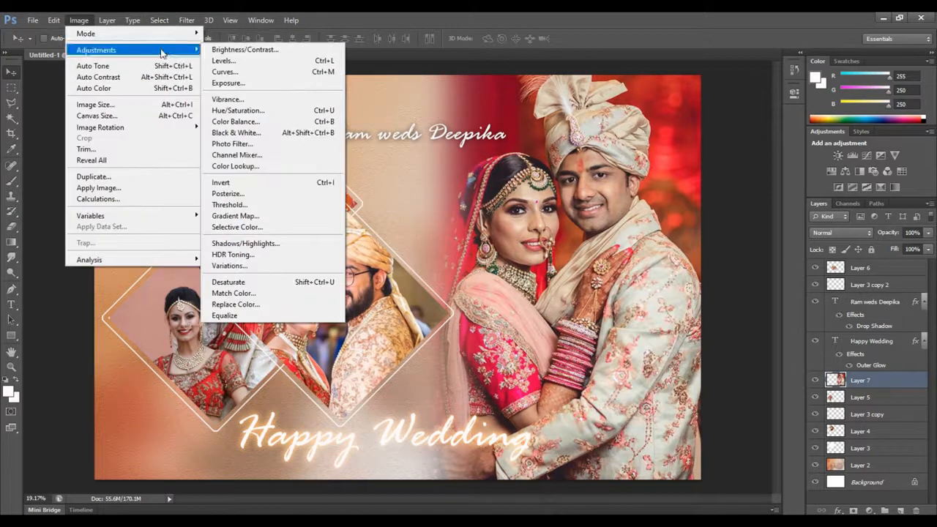
click(235, 133)
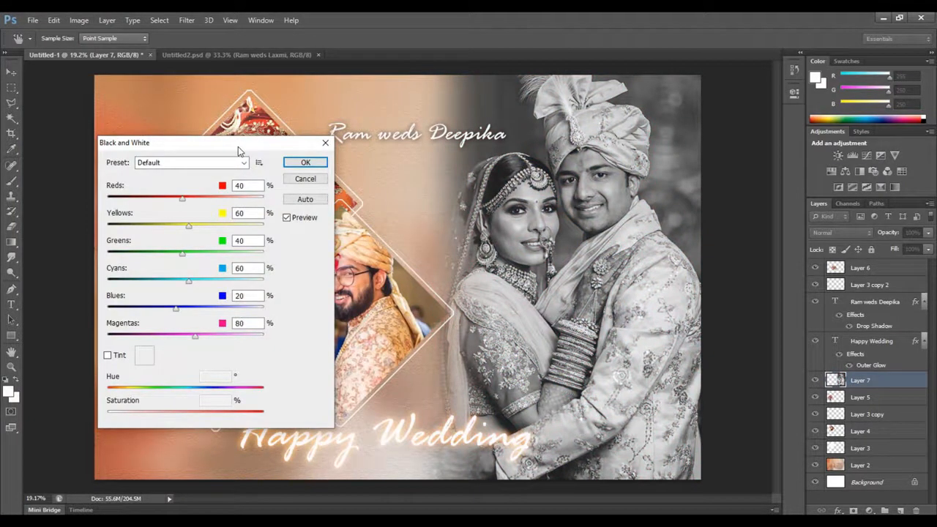
drag(238, 146, 301, 163)
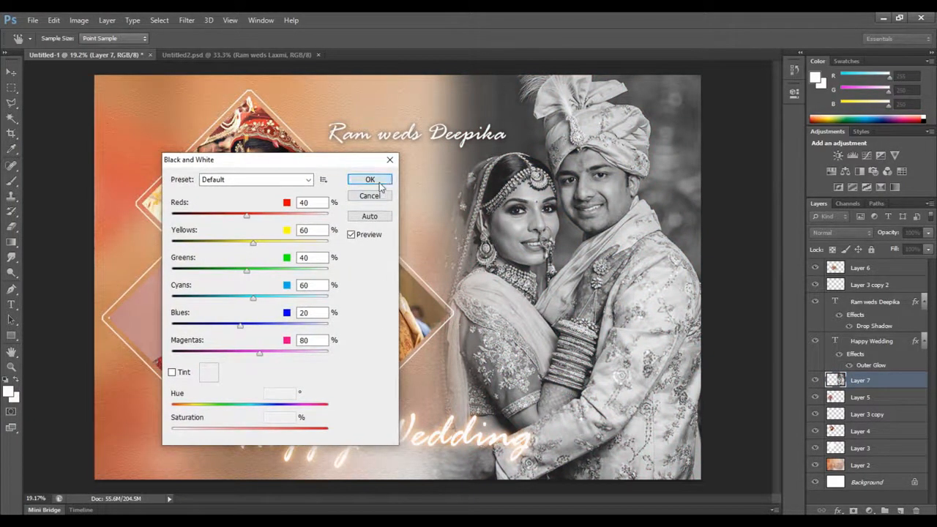
click(379, 184)
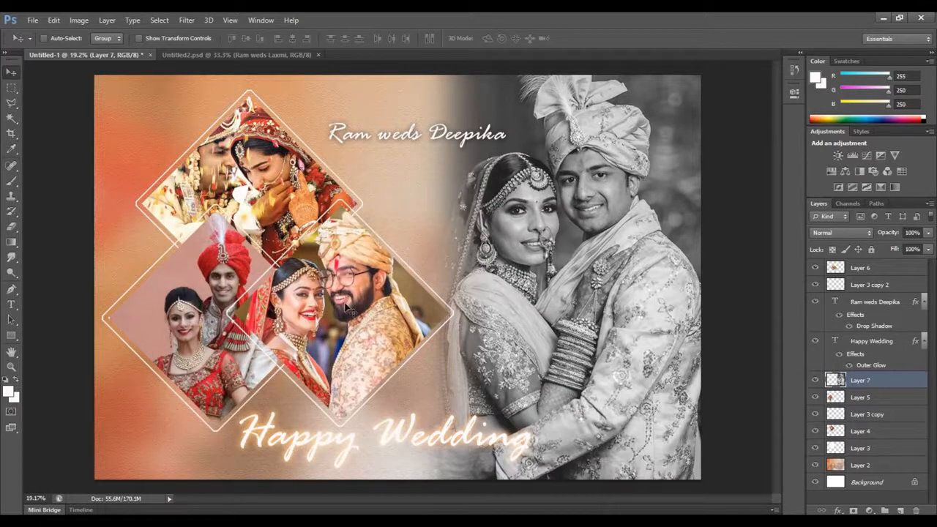